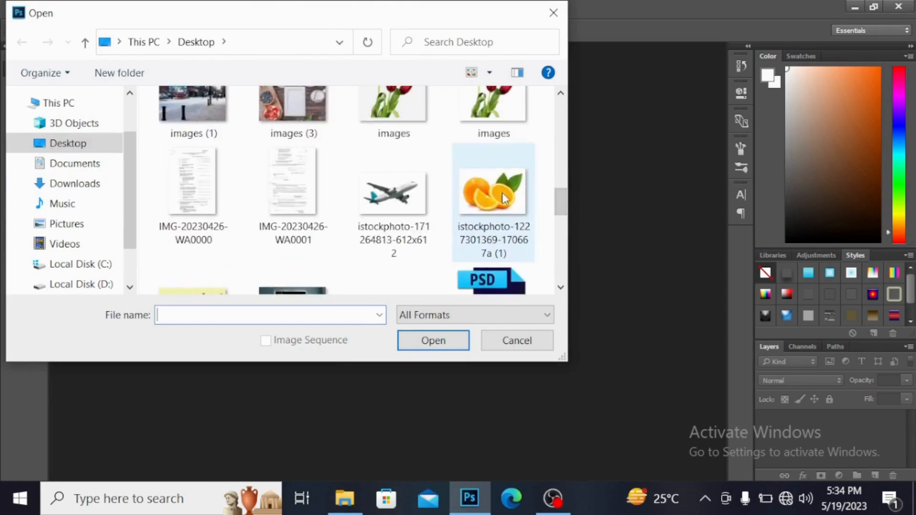
left_click(504, 198)
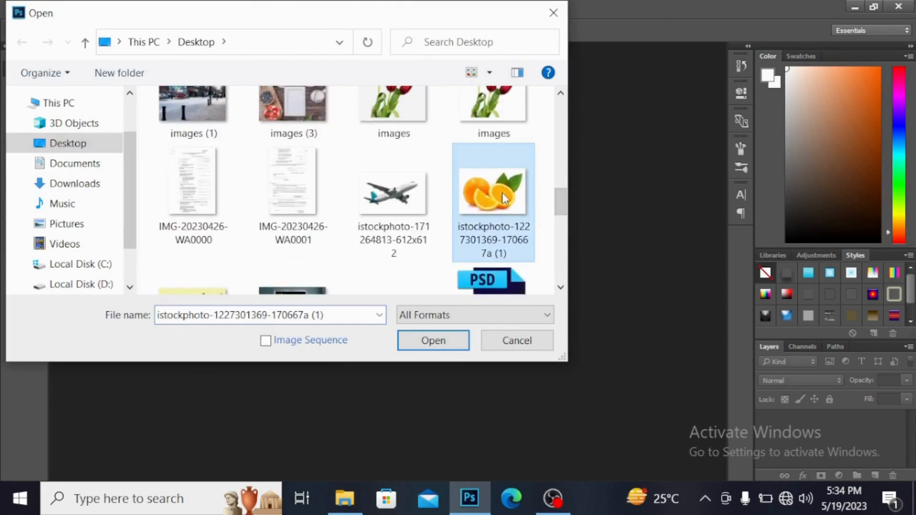
left_click(431, 341)
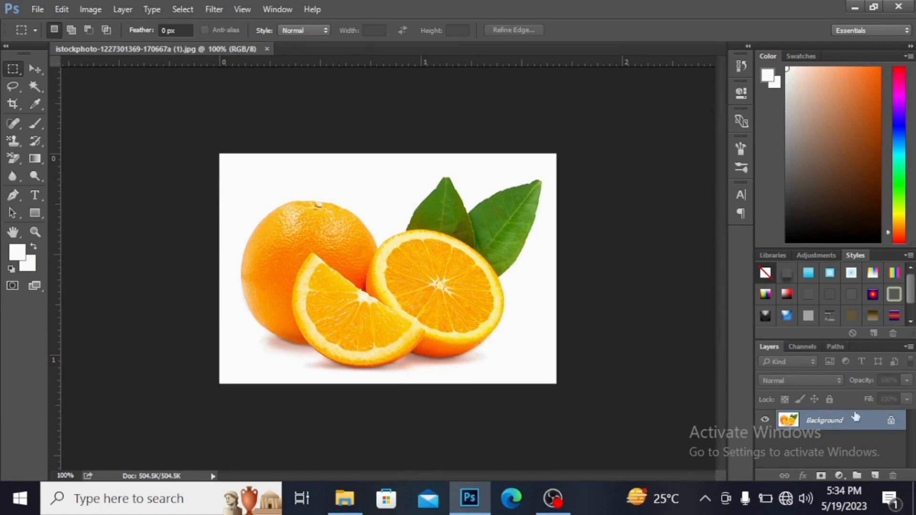
left_click(891, 422)
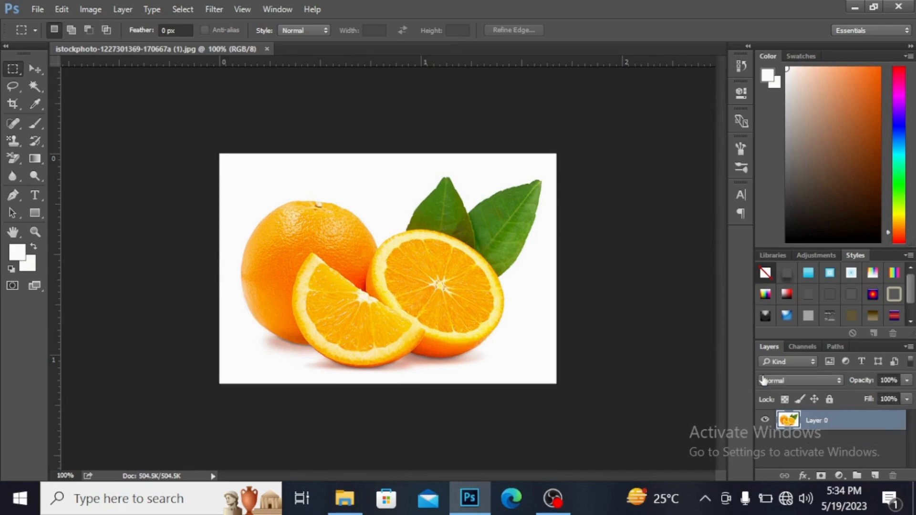
Step: Select the oranges and leaves by selecting the white background with the Magic Wand Tool at tolerance 50 and inverting the selection
left_click(34, 86)
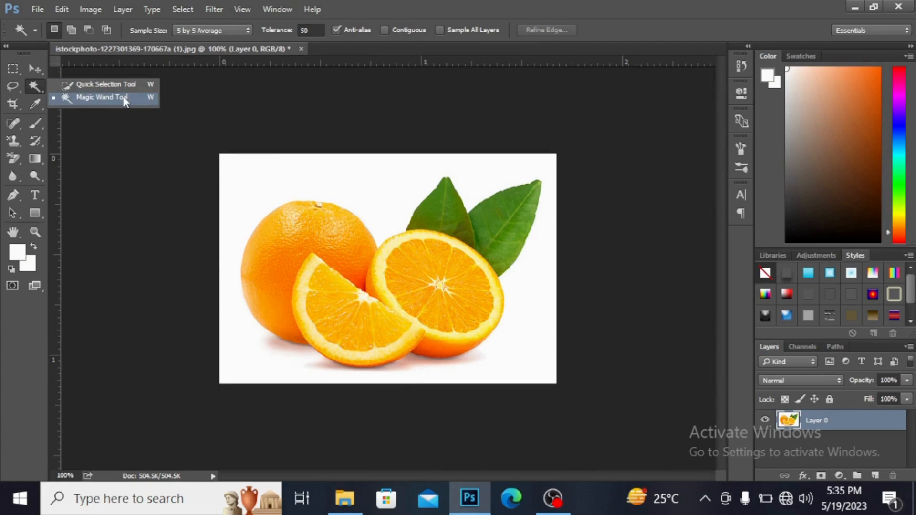
left_click(102, 97)
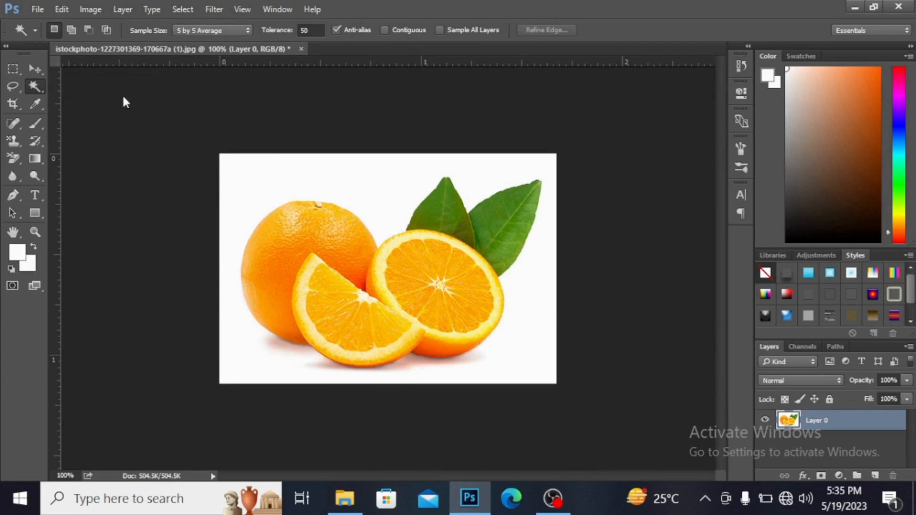
left_click(307, 179)
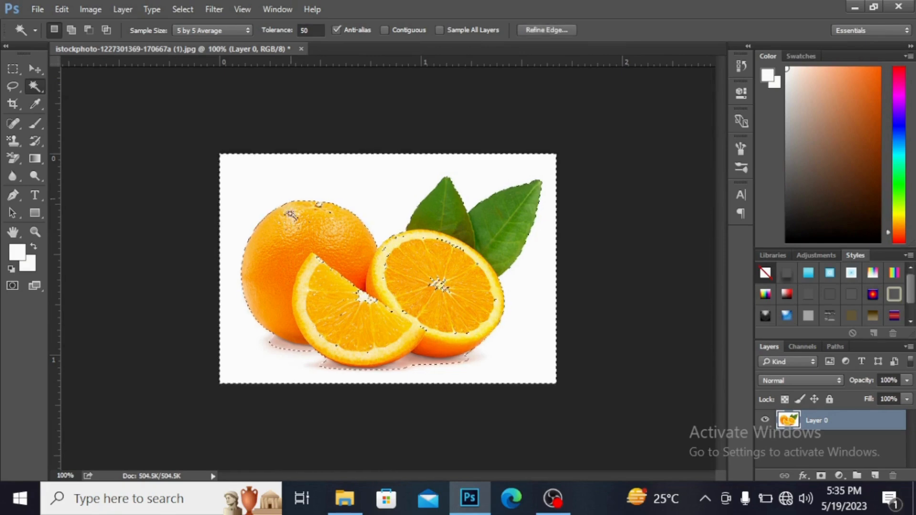
right_click(309, 222)
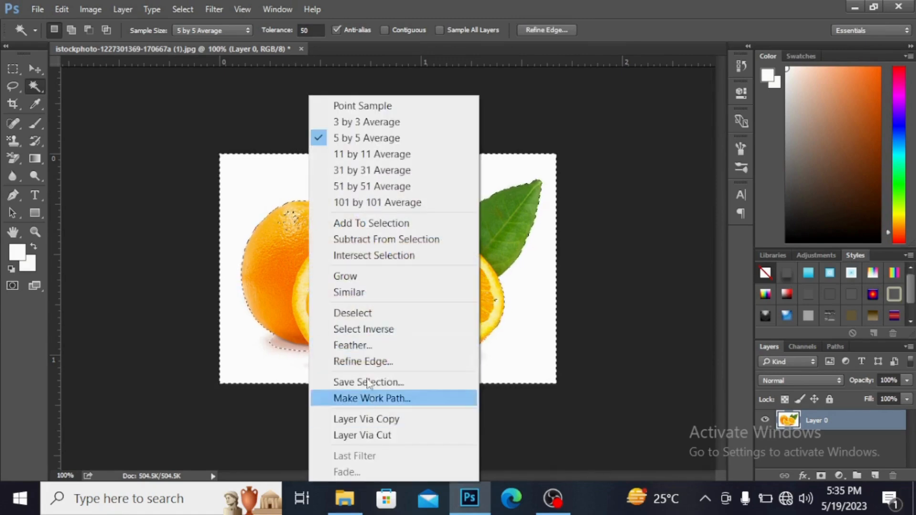
left_click(374, 328)
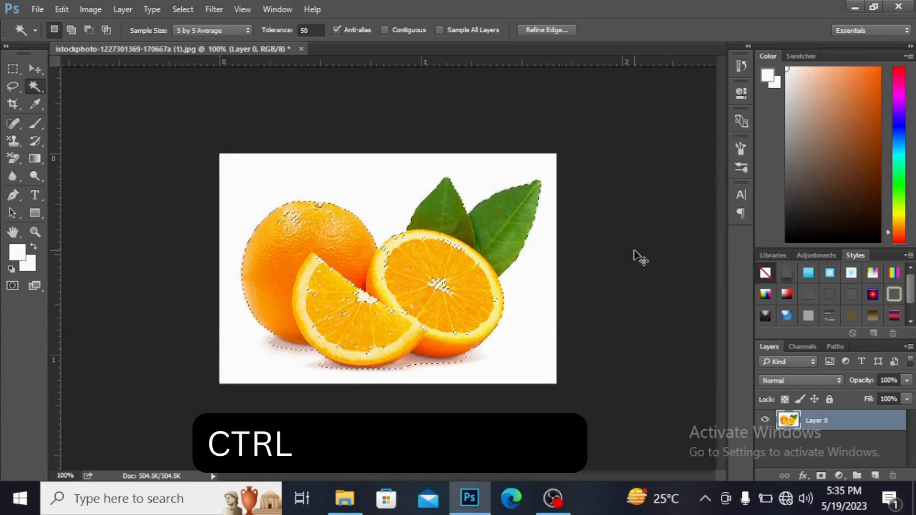
Step: Copy the selected oranges and leaves onto their own layer and hide the original Layer 0
key("ctrl+j")
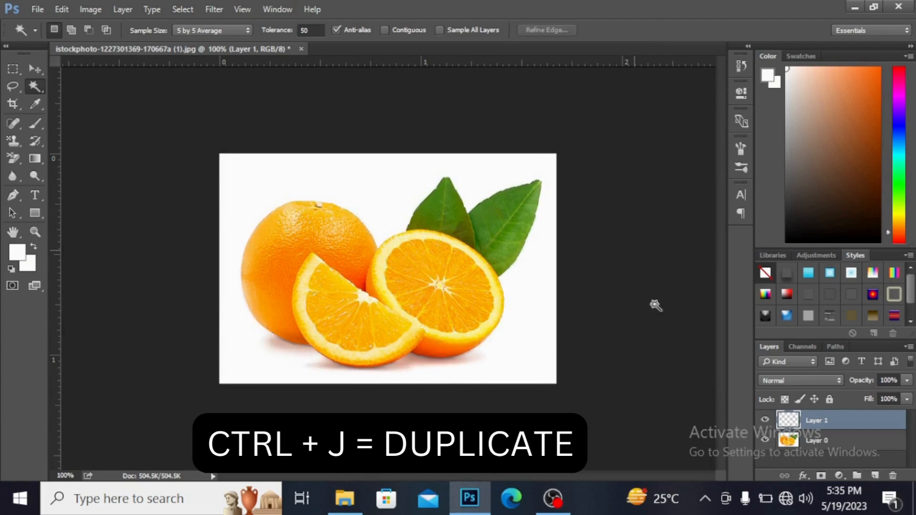
left_click(765, 442)
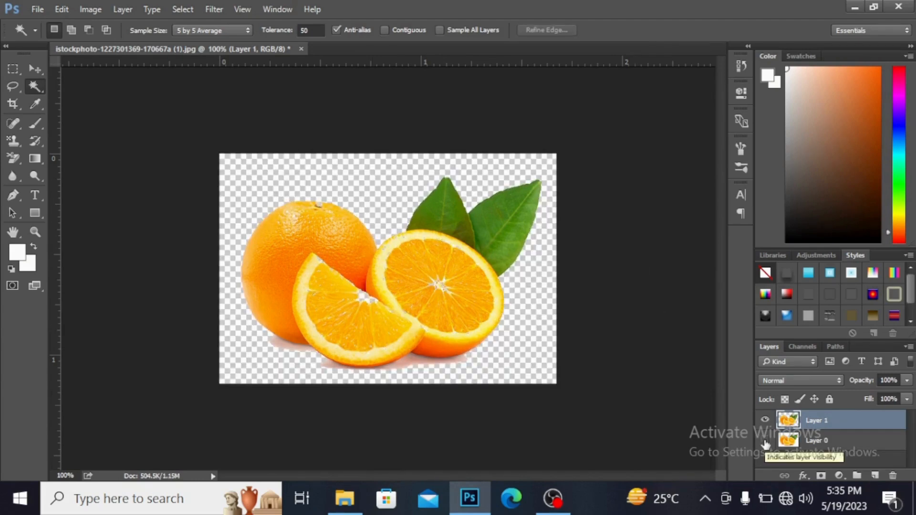
left_click(765, 441)
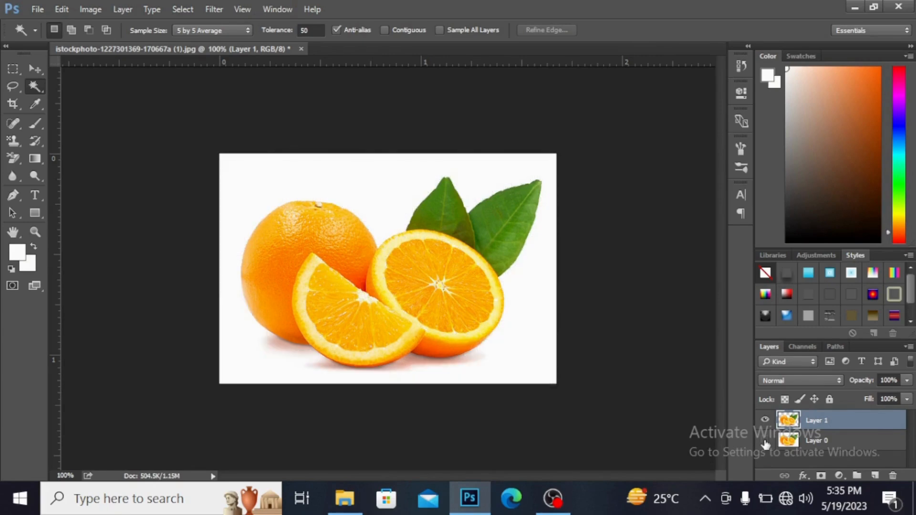
left_click(765, 441)
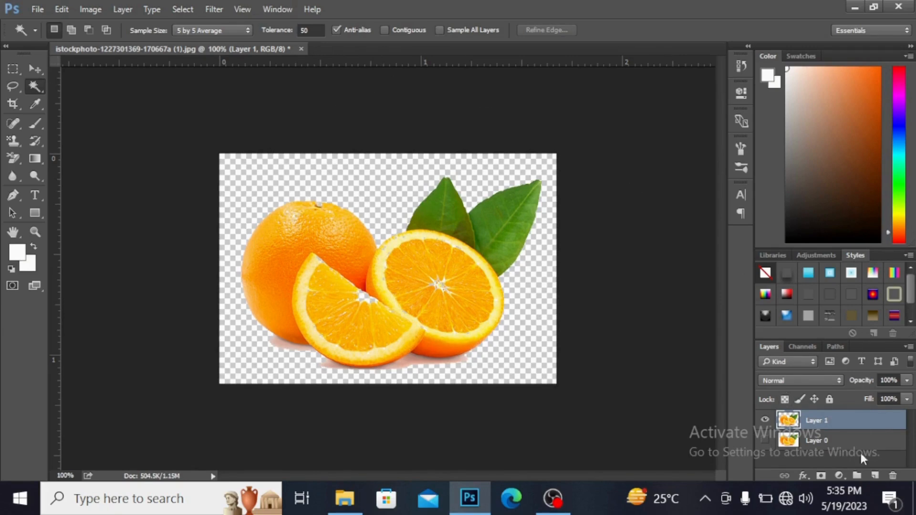
Step: Add a new layer directly beneath the orange cutout and fill it with the light orange foreground color #fee2a4
left_click(874, 477)
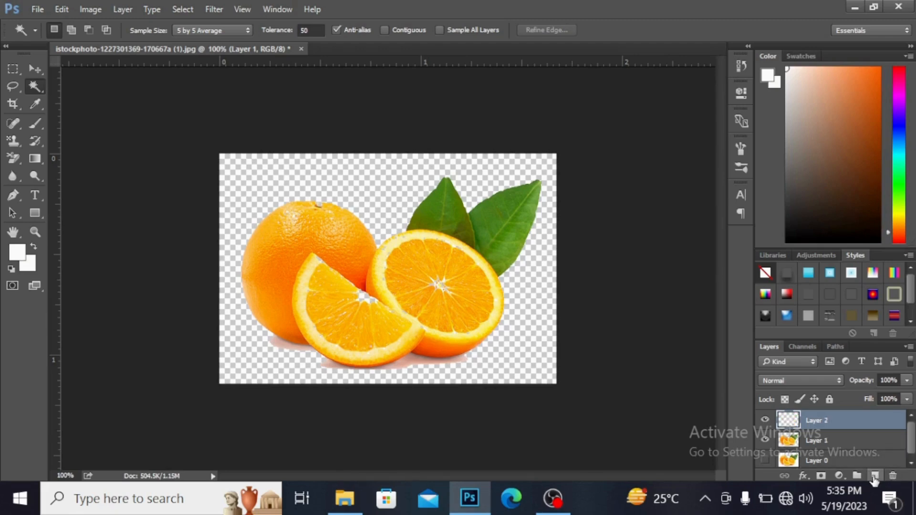
left_click_drag(846, 425, 844, 447)
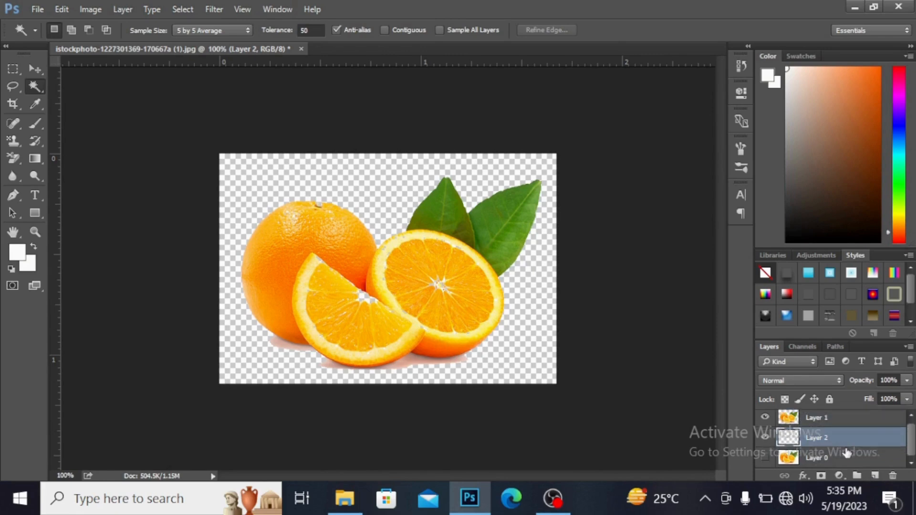
left_click(17, 253)
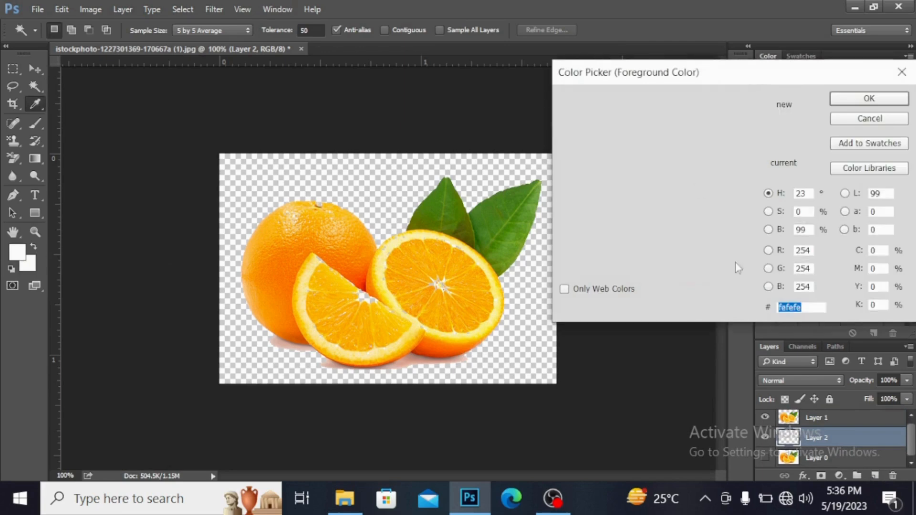
left_click(747, 257)
left_click_drag(654, 111, 620, 107)
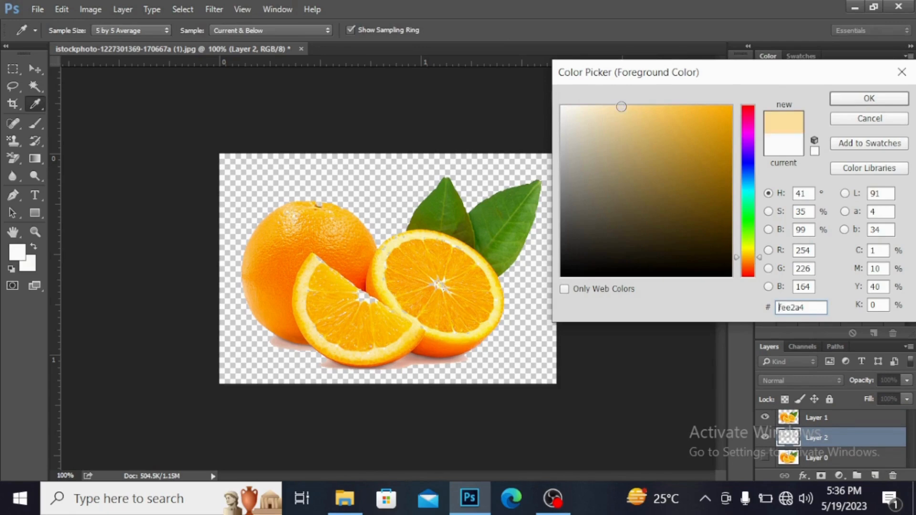
left_click(889, 102)
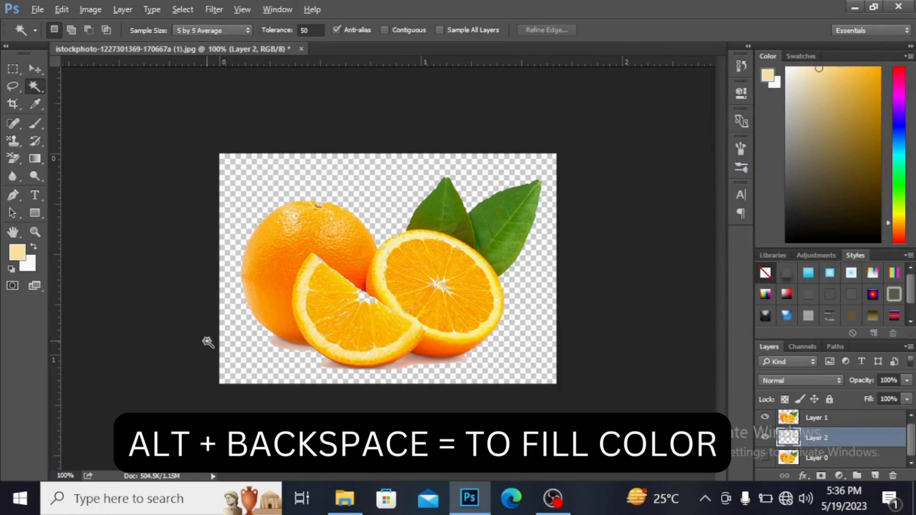
key("alt+BackSpace")
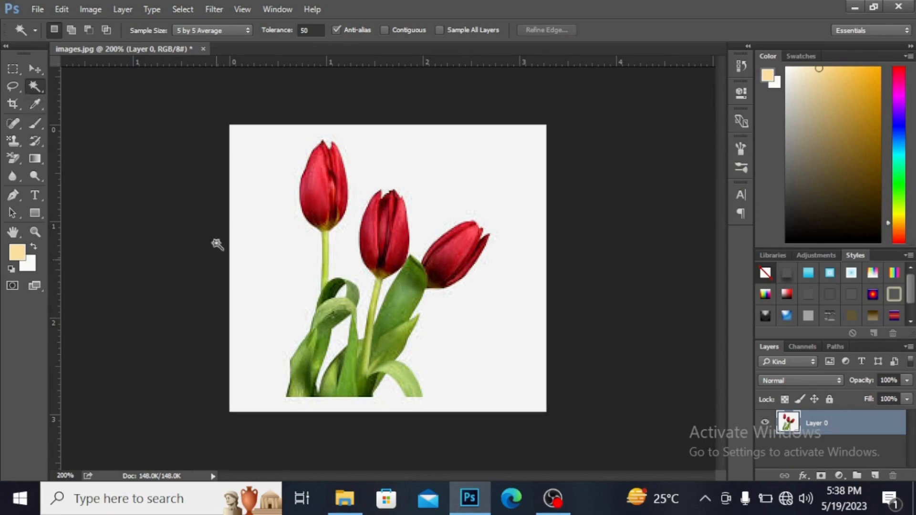
Step: Isolate the tulips on a new layer from an inverted Magic Wand selection of the background, and hide Layer 0
left_click(278, 178)
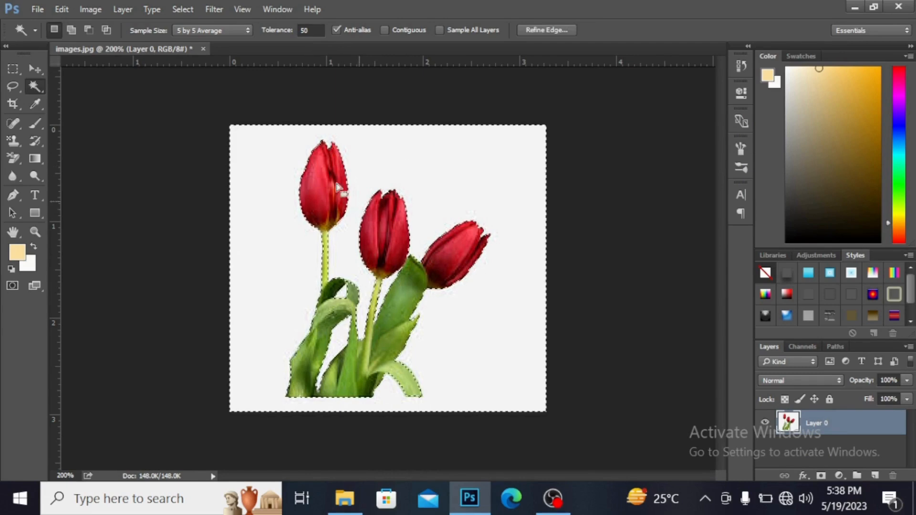
right_click(322, 180)
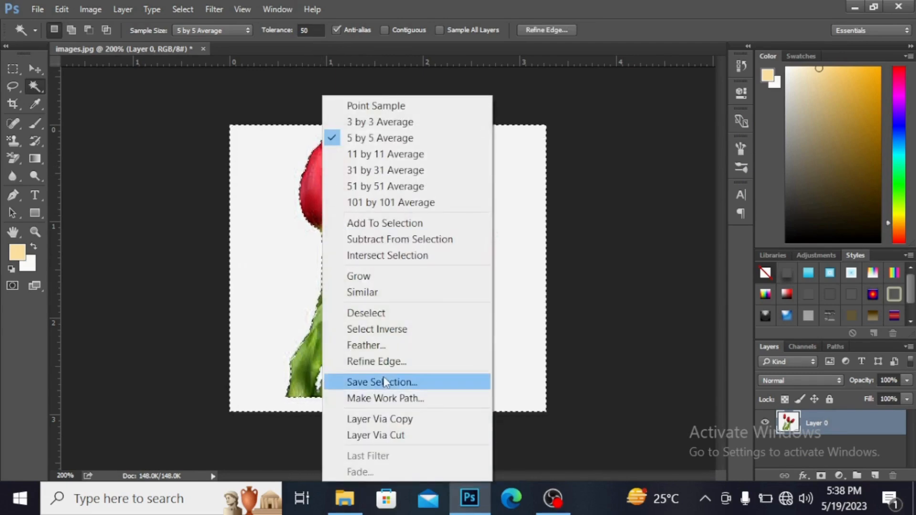
left_click(375, 330)
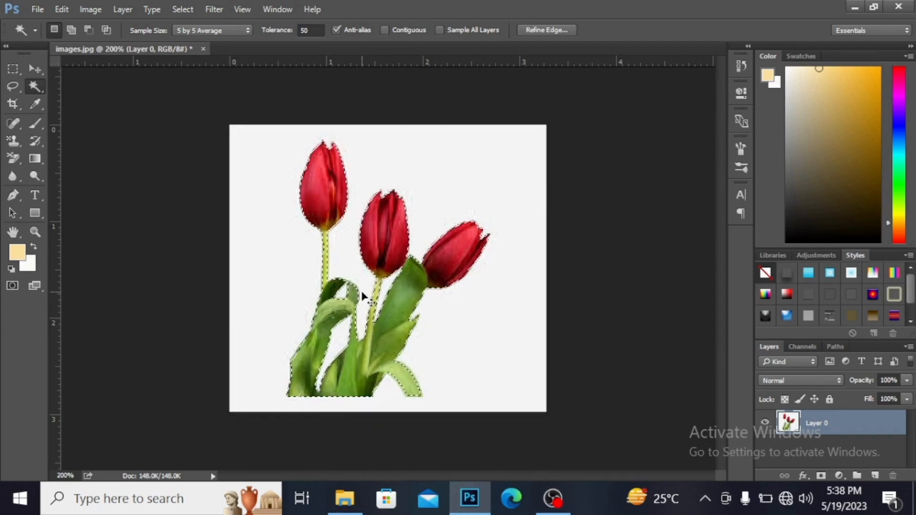
key("ctrl+j")
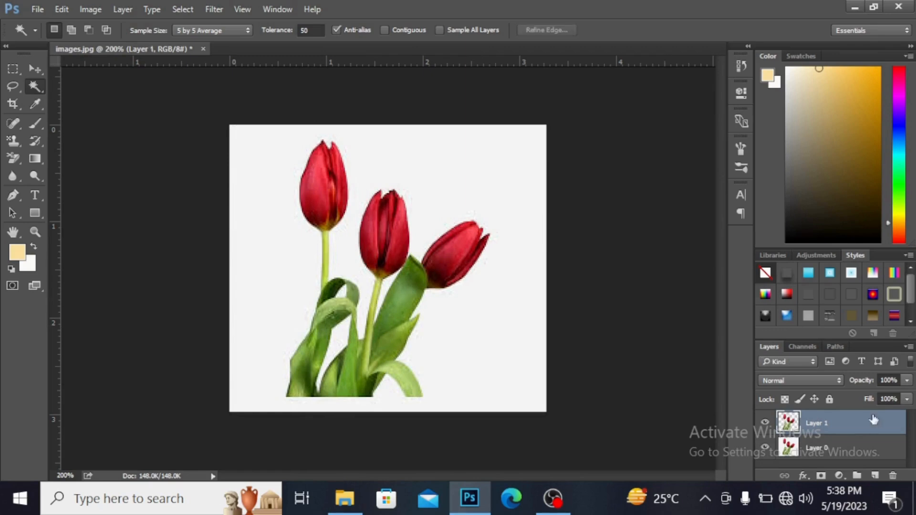
left_click(765, 449)
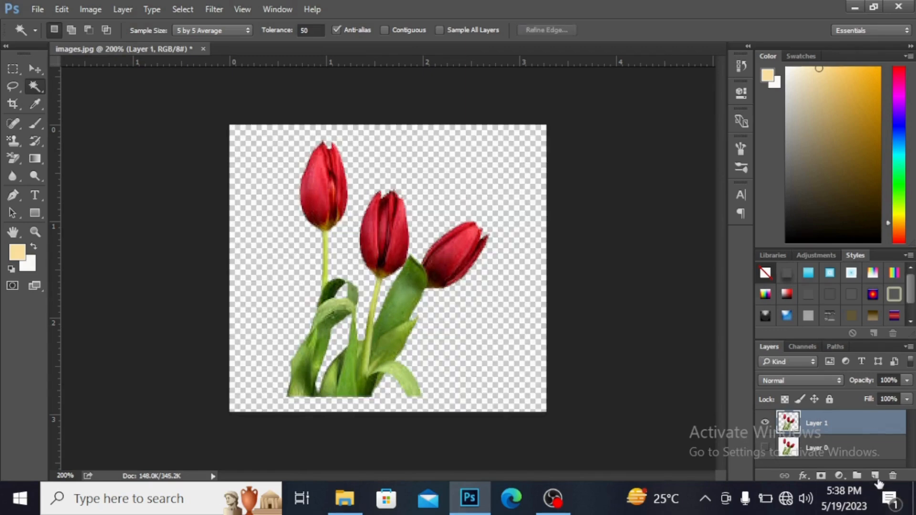
Step: Add a new layer directly beneath the tulip cutout and fill it with the pink foreground color #fbb8e7
left_click(875, 475)
left_click_drag(854, 427, 856, 462)
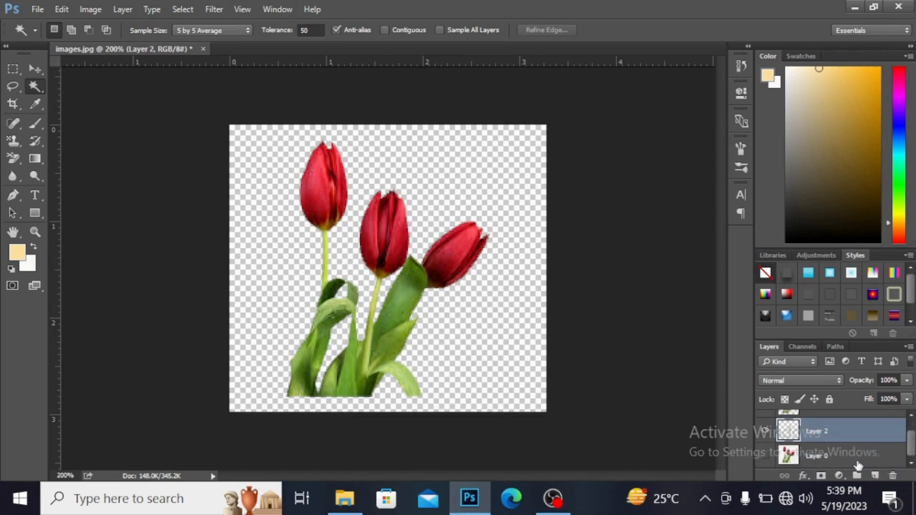
left_click(22, 257)
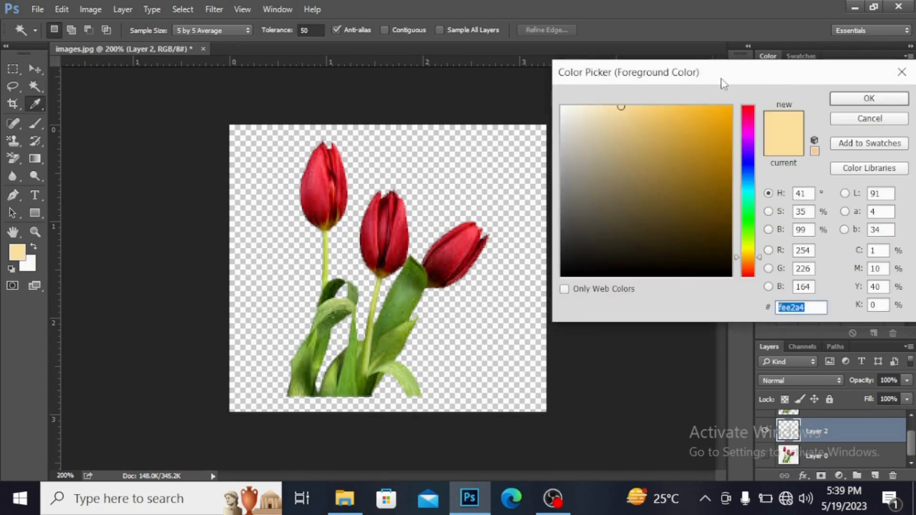
left_click(750, 126)
left_click(619, 108)
left_click(606, 108)
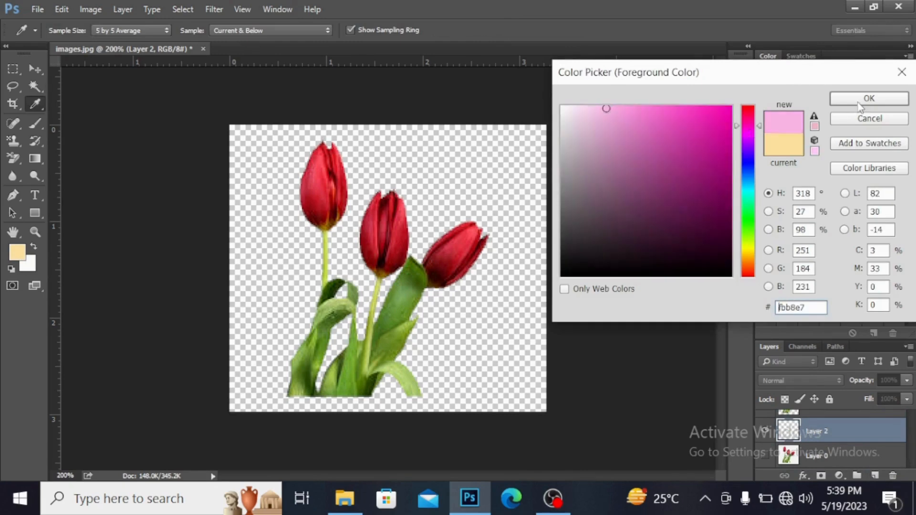
key("alt")
key("Return")
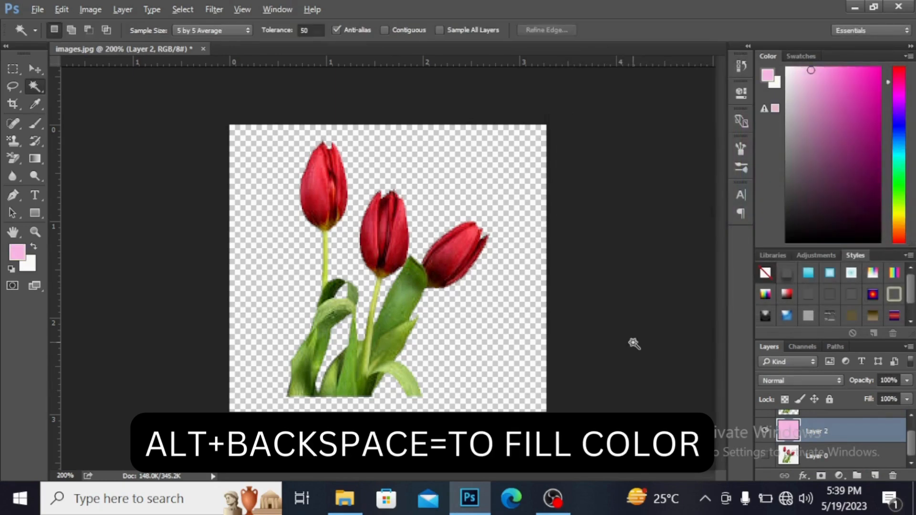
key("alt+BackSpace")
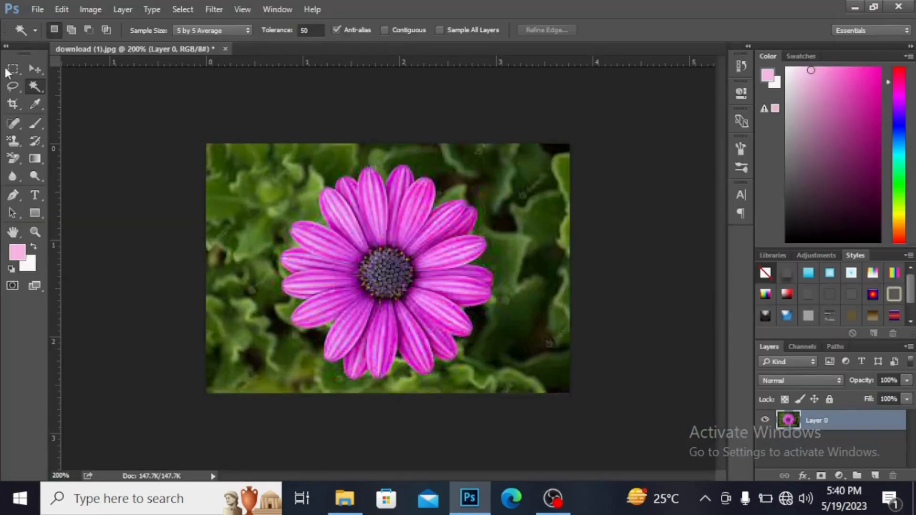
Step: Switch to the Quick Selection Tool for the purple flower image
right_click(36, 88)
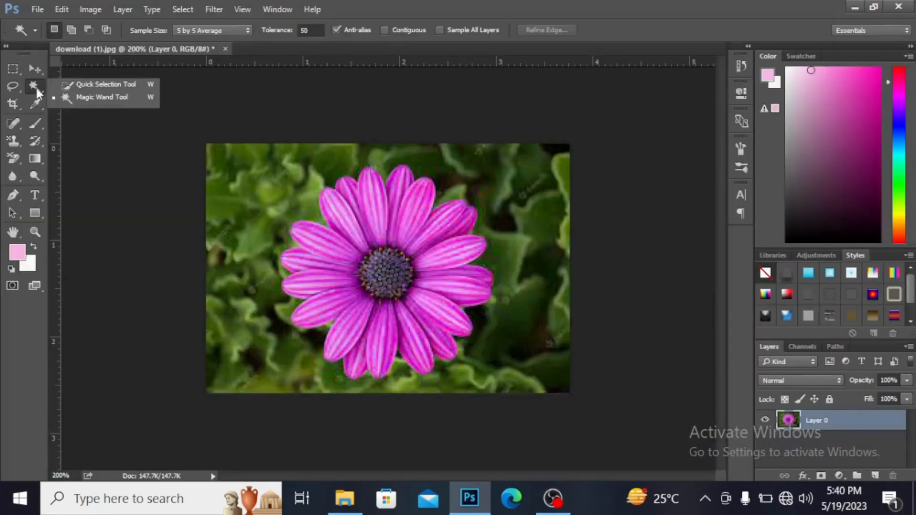
left_click(90, 84)
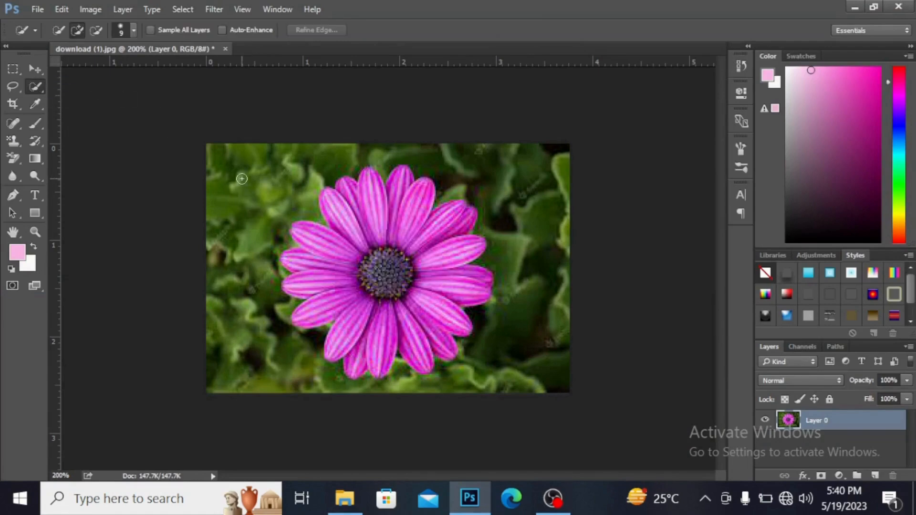
mouse_move(242, 182)
left_mouse_down()
mouse_move(292, 172)
mouse_move(272, 187)
mouse_move(285, 185)
mouse_move(276, 196)
mouse_move(214, 149)
left_mouse_up()
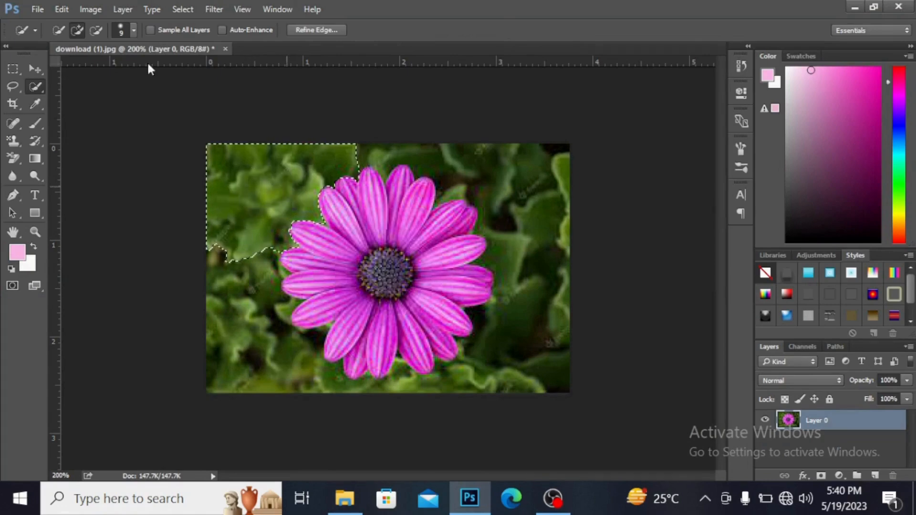
key("ctrl+alt+z")
key("ctrl+alt+z")
key("ctrl+alt+z")
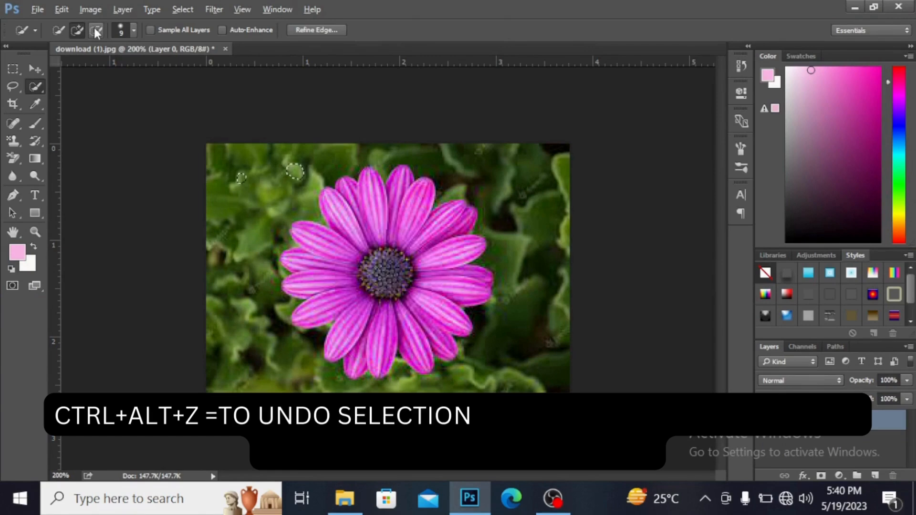
key("ctrl+alt+z")
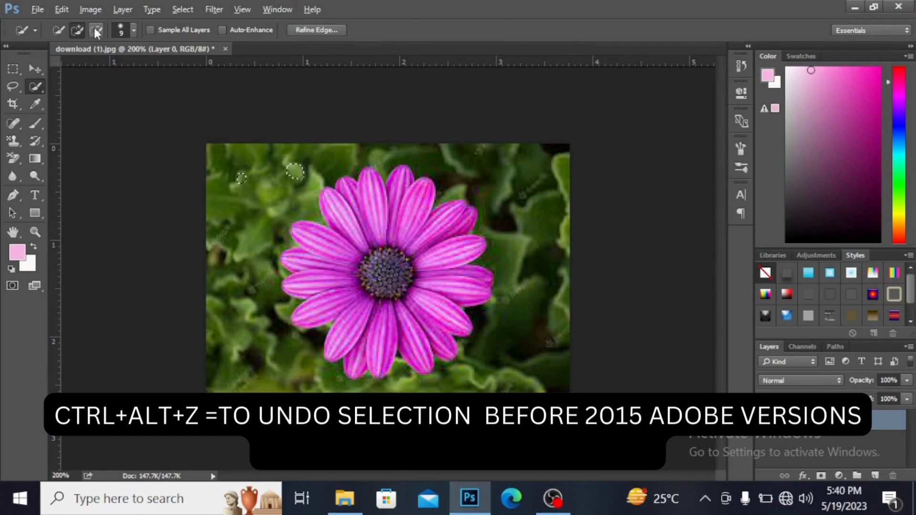
key("ctrl+alt+z")
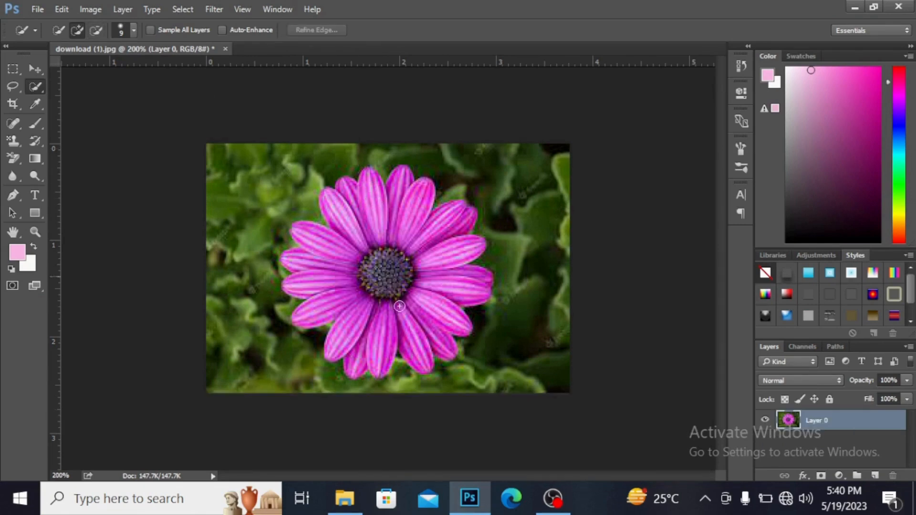
Step: Set the Quick Selection brush size to 15 px
left_click(134, 30)
left_click_drag(77, 70, 68, 70)
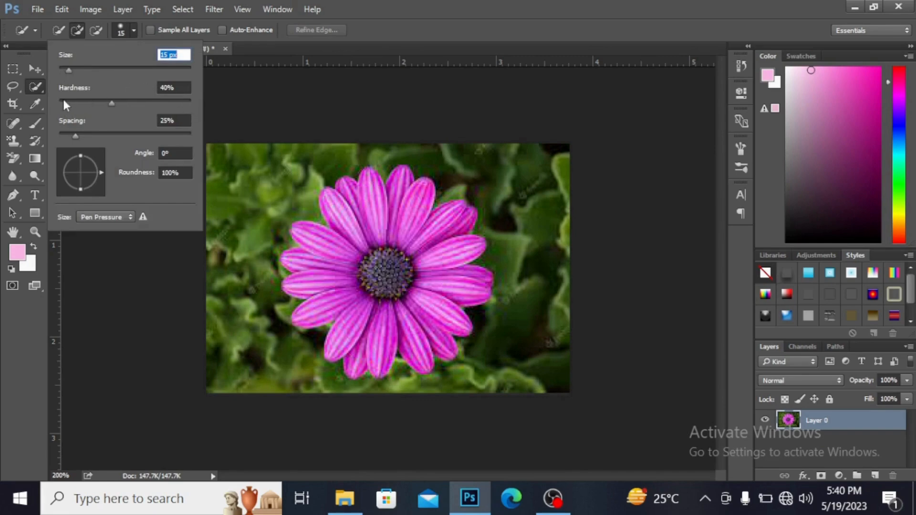
Step: Select the entire purple flower, petals and center, using the Quick Selection Tool in Add to selection mode
left_click(80, 28)
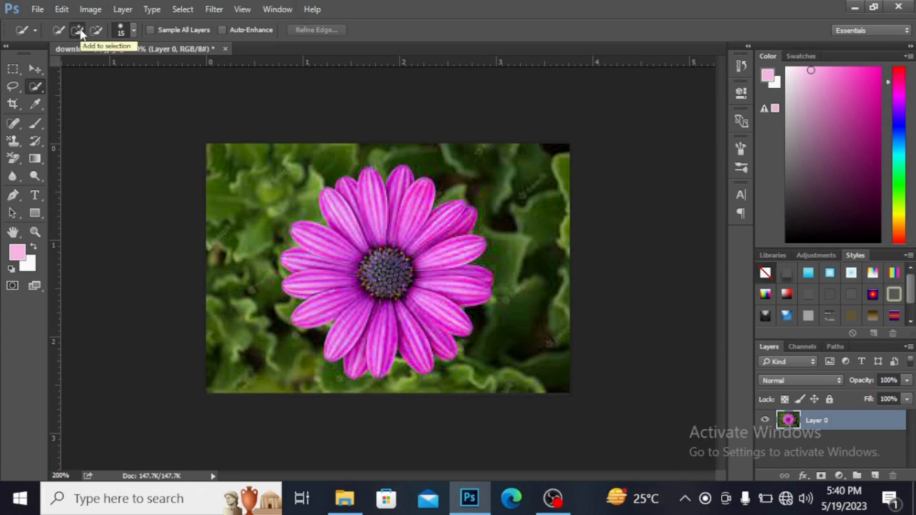
mouse_move(332, 204)
left_mouse_down()
mouse_move(370, 237)
mouse_move(407, 203)
left_mouse_up()
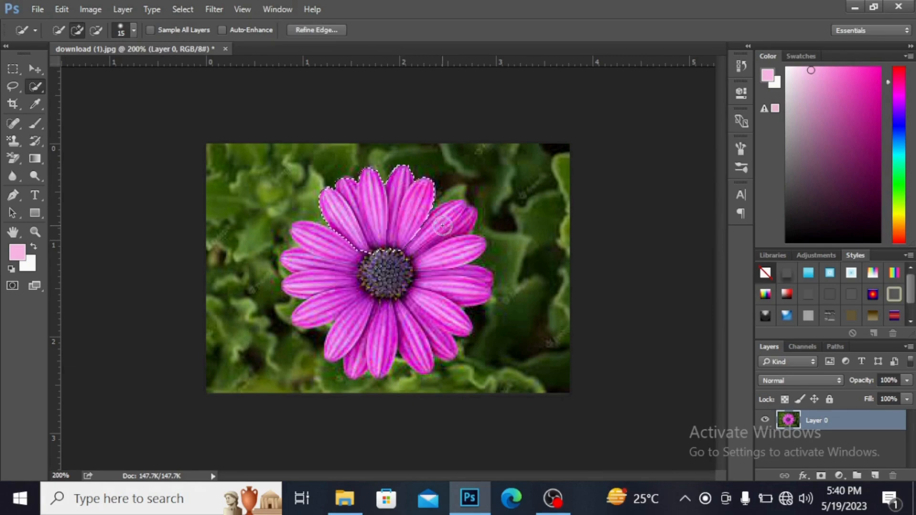
left_click_drag(460, 215, 458, 216)
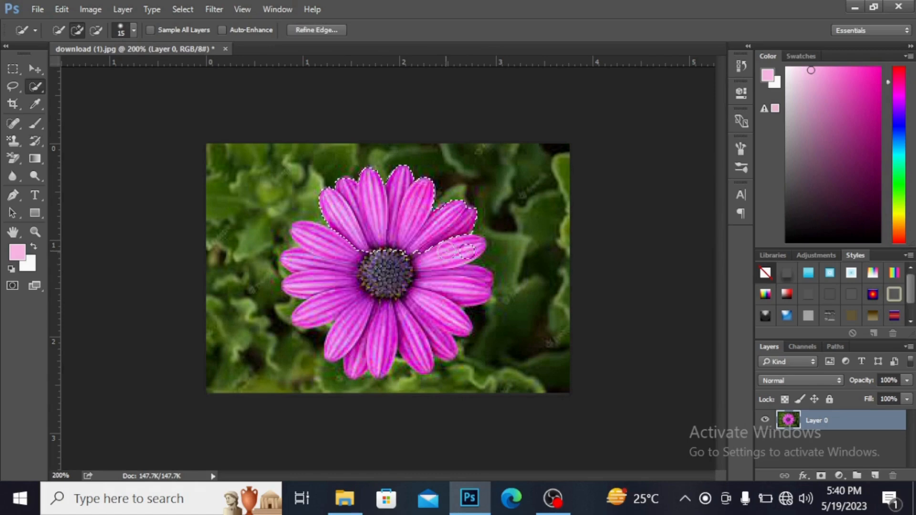
left_click_drag(458, 250, 439, 256)
mouse_move(366, 265)
left_mouse_down()
mouse_move(404, 286)
mouse_move(350, 284)
mouse_move(317, 260)
mouse_move(310, 241)
left_mouse_up()
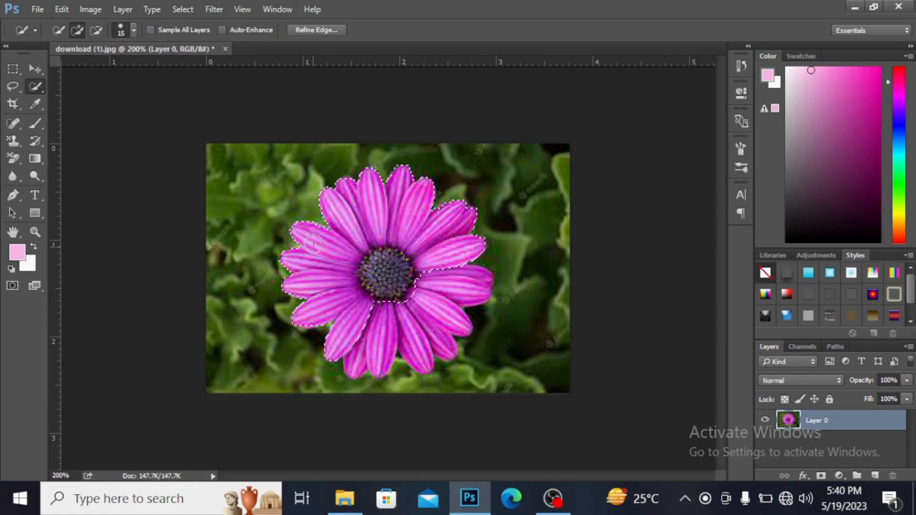
left_click_drag(377, 302, 384, 332)
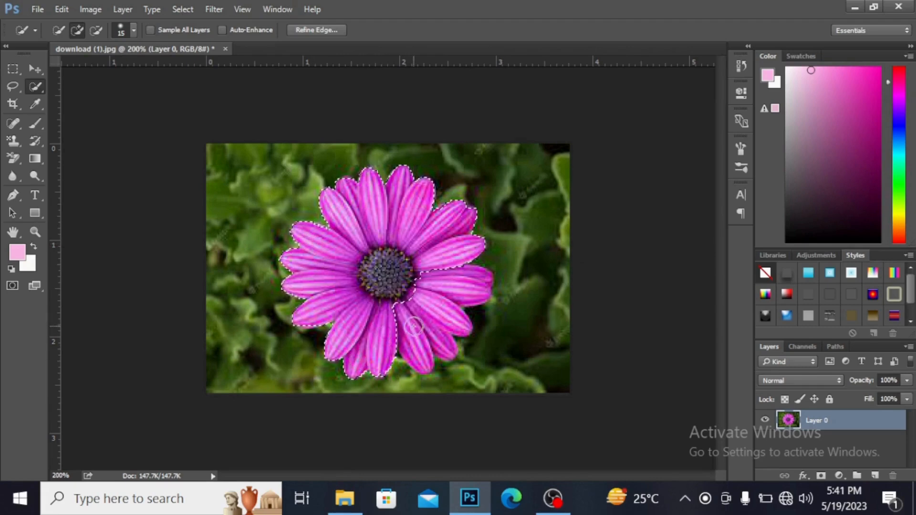
mouse_move(419, 326)
left_mouse_down()
mouse_move(408, 294)
mouse_move(445, 301)
mouse_move(466, 286)
left_mouse_up()
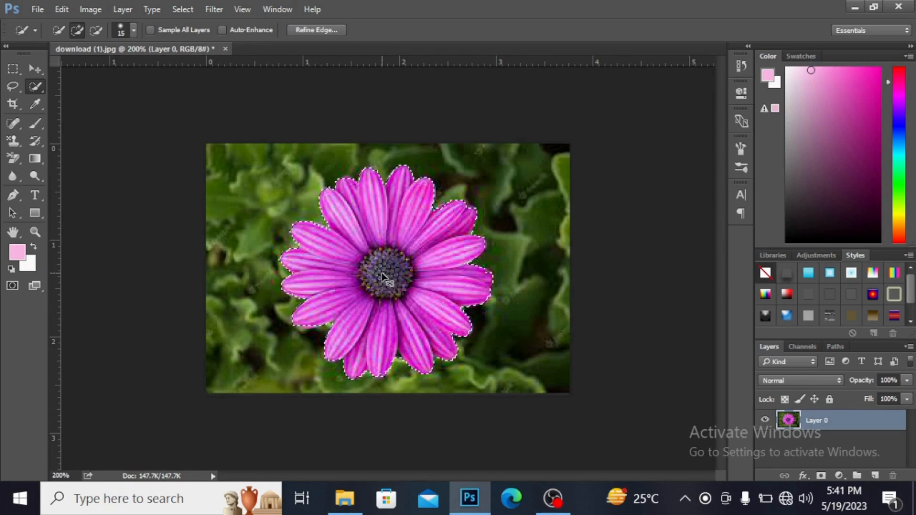
Step: Copy the selected flower to a new layer and check the cutout by hiding and showing Layer 0
key("ctrl+j")
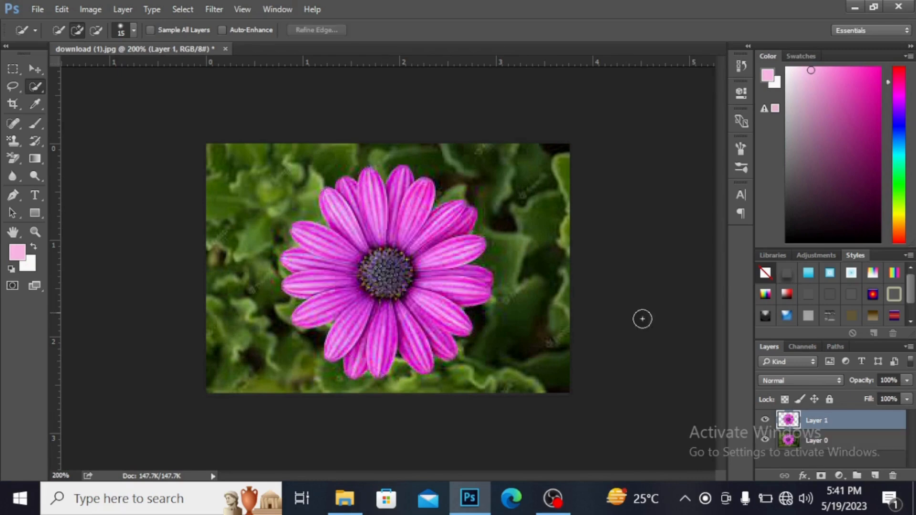
left_click(766, 441)
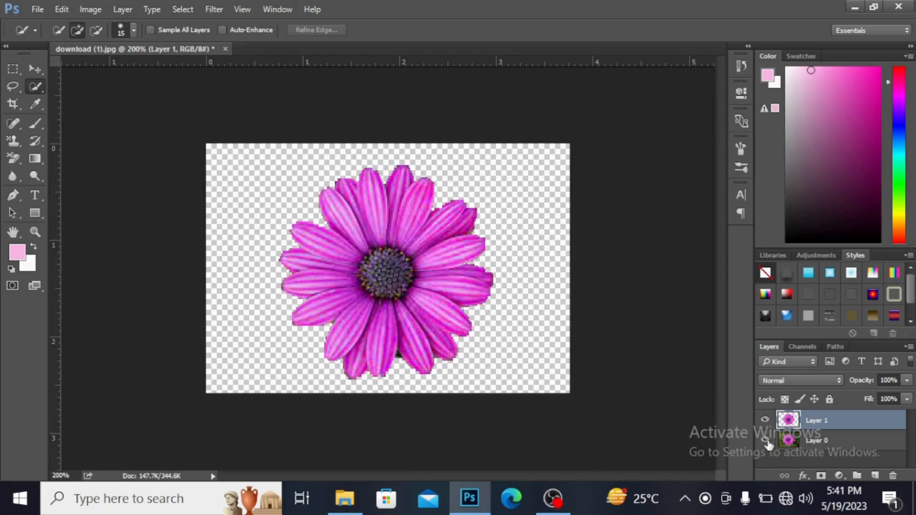
left_click(765, 441)
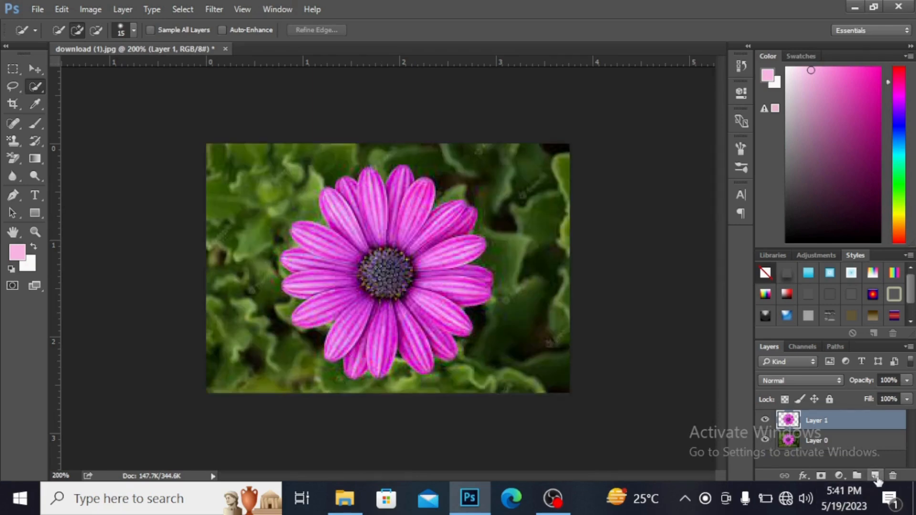
Step: Add a new layer directly beneath the flower cutout and fill it with the light green foreground color #bdfbb8
left_click(874, 475)
left_click_drag(850, 417, 855, 444)
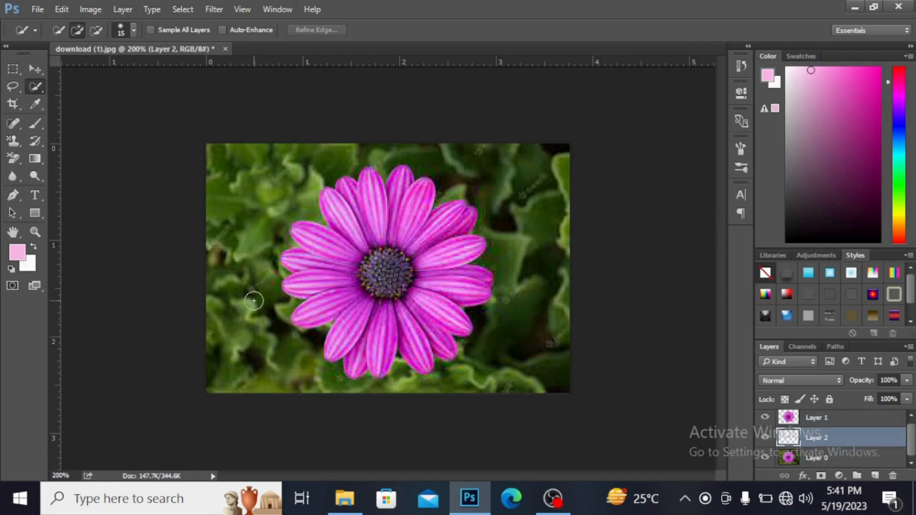
left_click(17, 253)
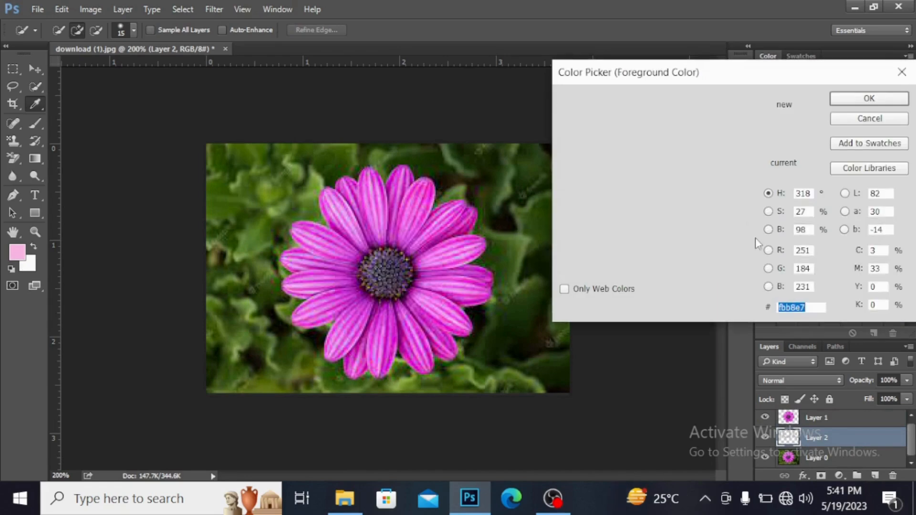
left_click(747, 237)
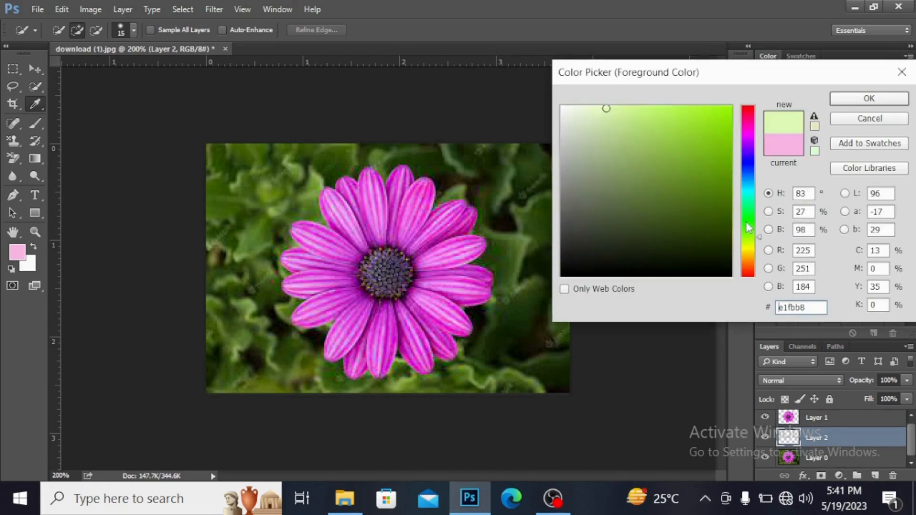
left_click(747, 221)
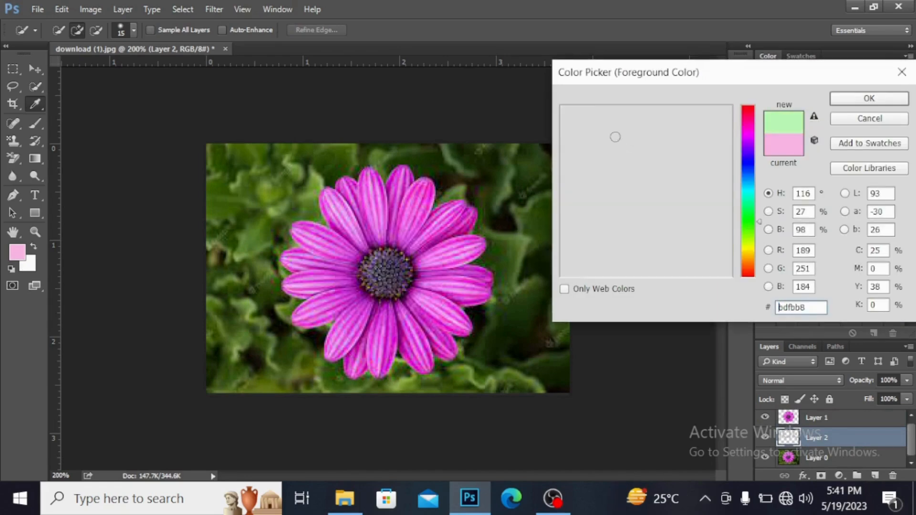
left_click(883, 100)
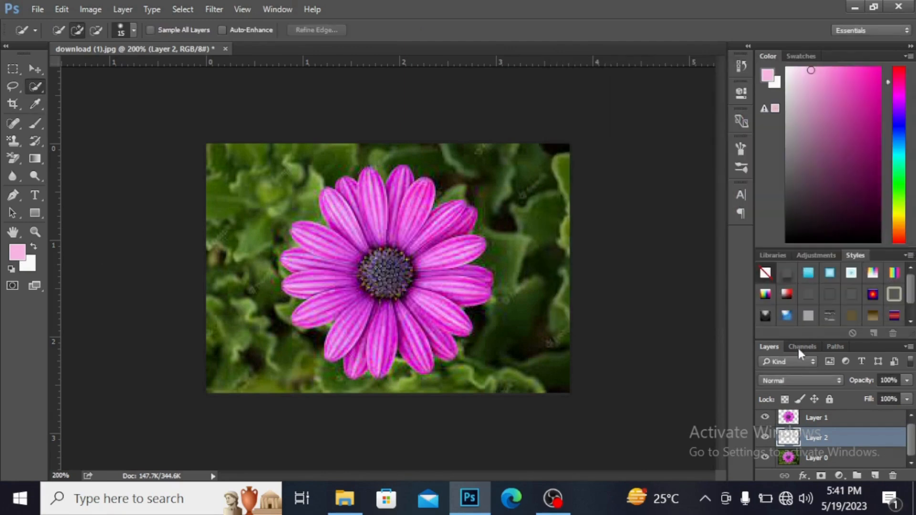
key("alt+BackSpace")
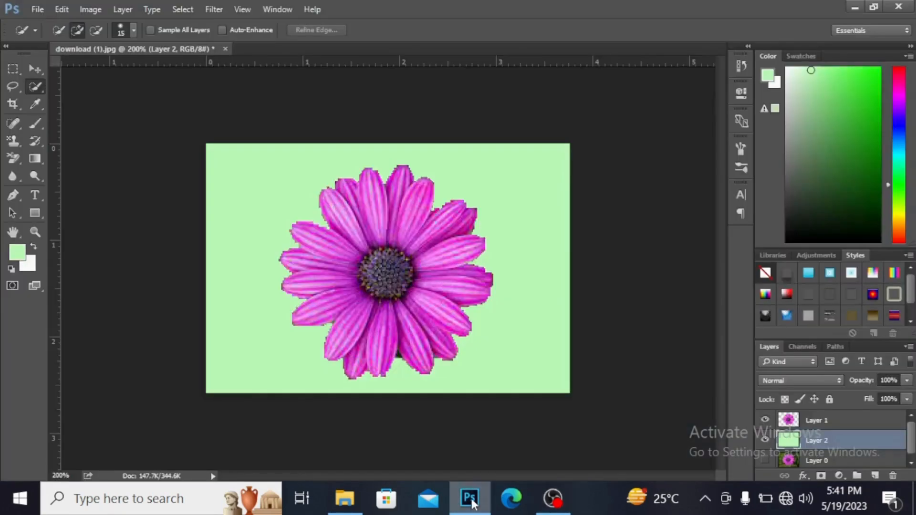
key("ctrl+plus")
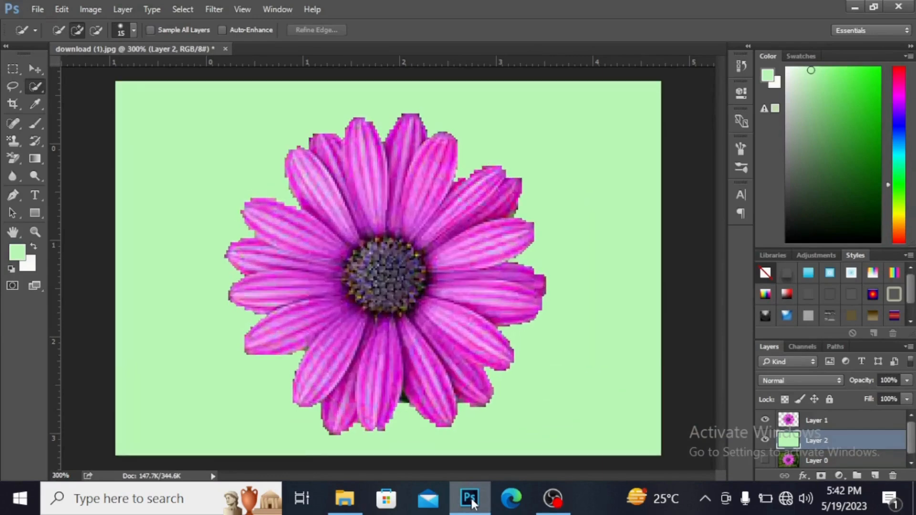
key("ctrl+minus")
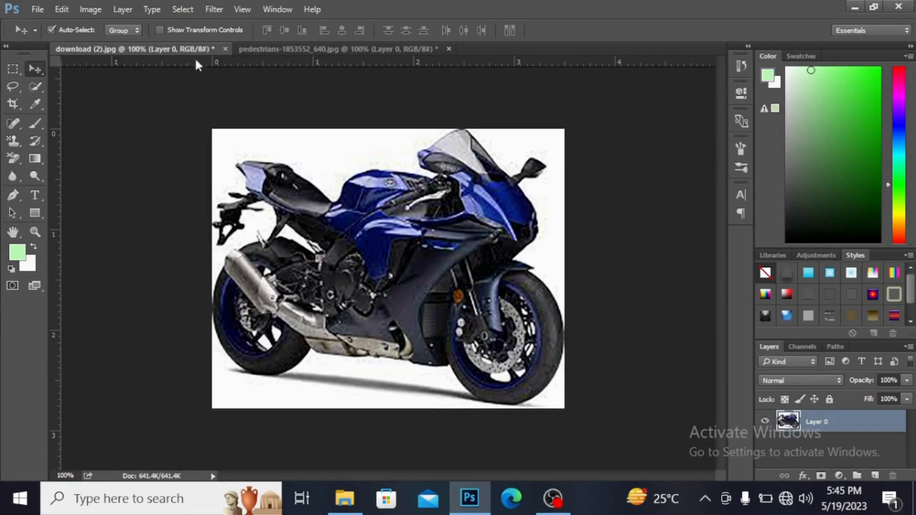
Step: Select the body and wheels of the blue motorcycle in download (2).jpg with the Quick Selection Tool
left_click(36, 89)
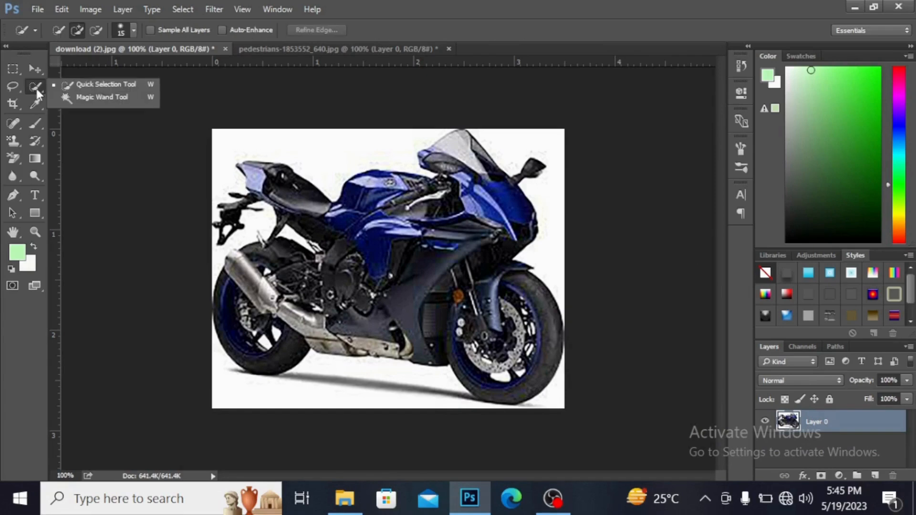
left_click(100, 87)
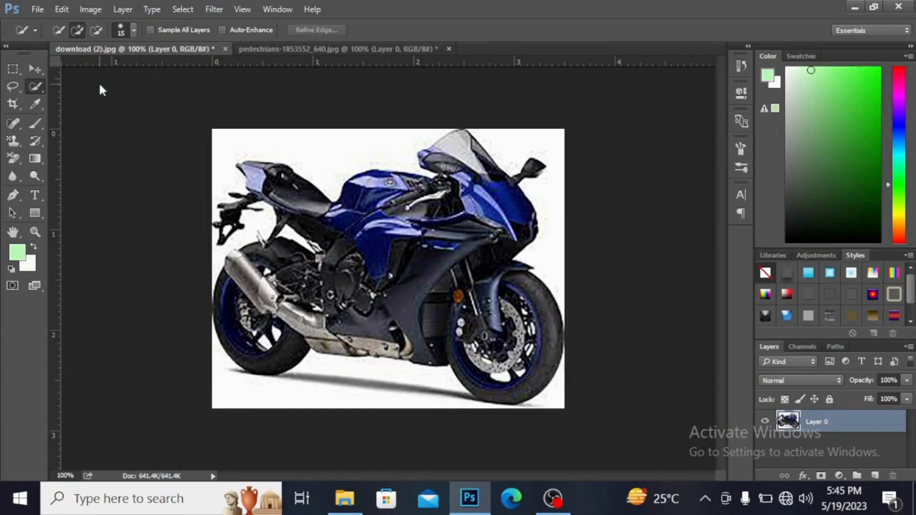
right_click(34, 85)
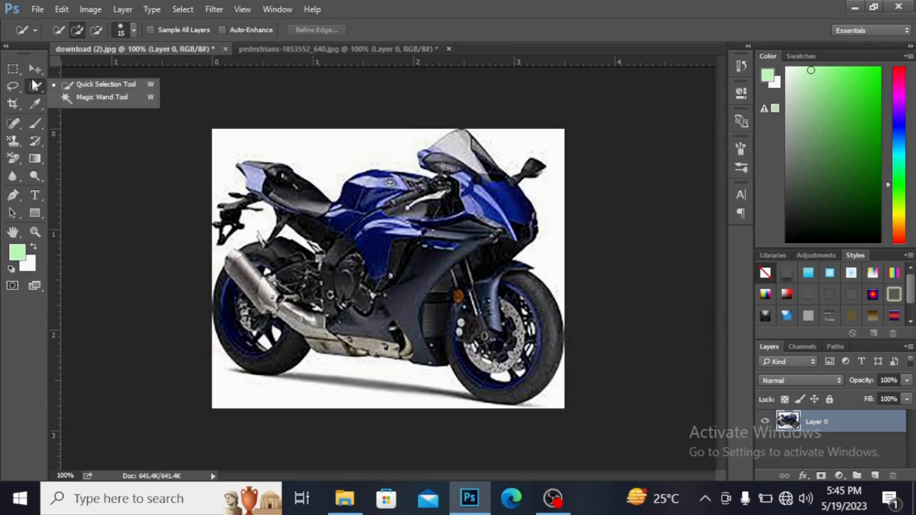
left_click(356, 197)
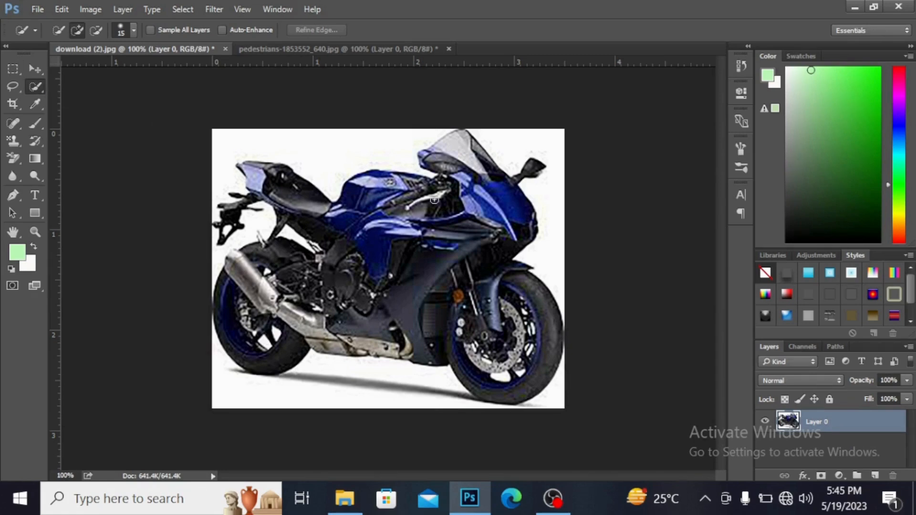
mouse_move(417, 189)
left_mouse_down()
mouse_move(353, 200)
mouse_move(386, 220)
mouse_move(499, 217)
mouse_move(418, 269)
mouse_move(435, 293)
mouse_move(525, 243)
left_mouse_up()
mouse_move(361, 244)
left_mouse_down()
mouse_move(391, 288)
mouse_move(259, 270)
mouse_move(282, 295)
mouse_move(235, 299)
mouse_move(225, 278)
left_mouse_up()
mouse_move(406, 346)
left_mouse_down()
mouse_move(517, 297)
mouse_move(518, 276)
mouse_move(541, 287)
mouse_move(542, 369)
mouse_move(479, 392)
mouse_move(448, 352)
mouse_move(489, 300)
mouse_move(525, 291)
mouse_move(506, 319)
mouse_move(530, 335)
left_mouse_up()
Step: Refine the motorcycle selection by subtracting the white background and shadow underneath and adding the tail section and front wheel disc
left_click(95, 30)
left_click(313, 358)
left_click(76, 30)
mouse_move(285, 178)
left_mouse_down()
mouse_move(261, 176)
mouse_move(260, 193)
mouse_move(245, 203)
left_mouse_up()
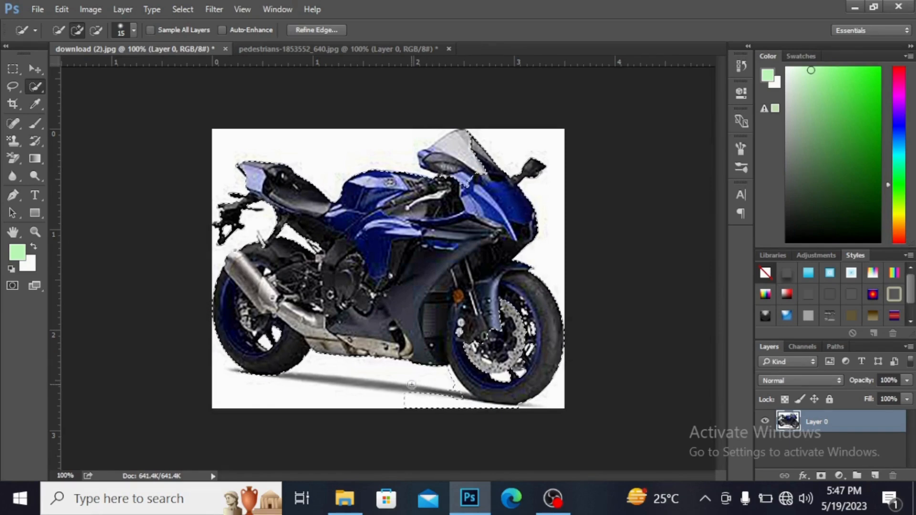
key("alt")
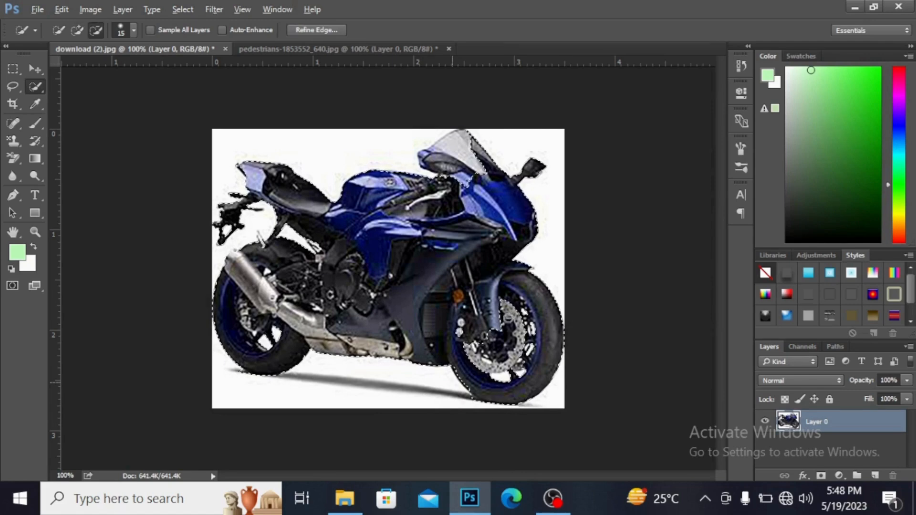
left_click(508, 318, "alt")
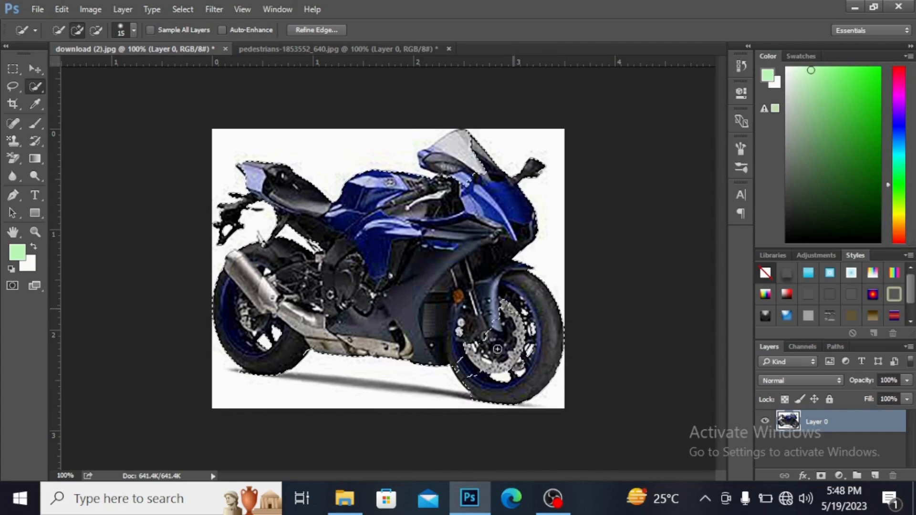
Step: Copy the selected motorcycle to a new layer and move it into the pedestrians-1853552_640.jpg street image
key("ctrl+j")
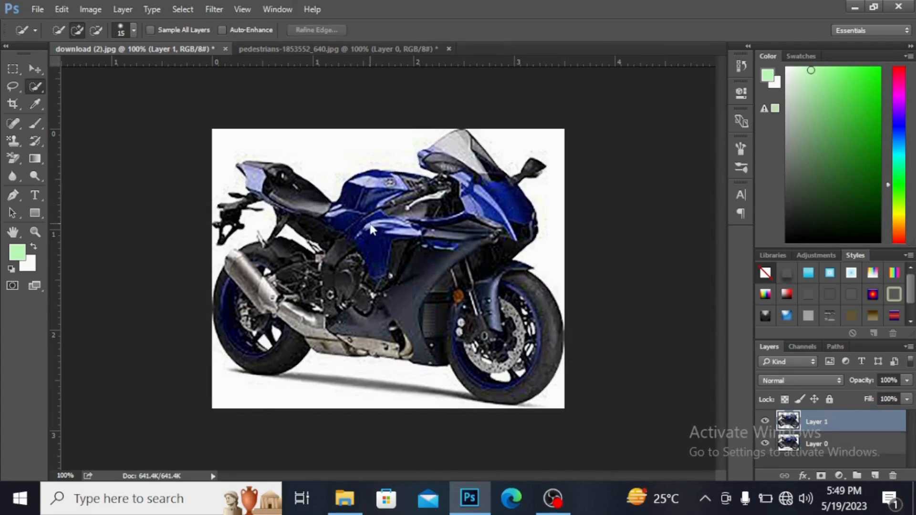
left_click(33, 69)
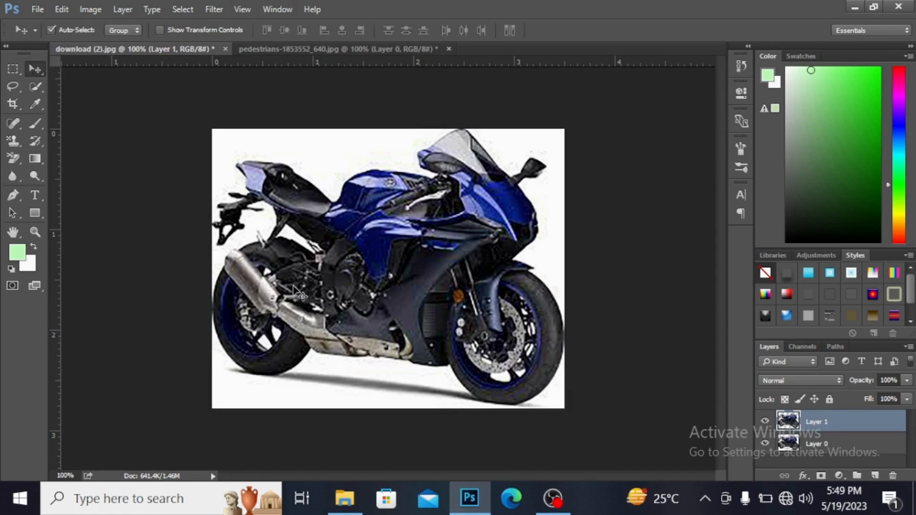
mouse_move(355, 253)
left_mouse_down()
mouse_move(531, 202)
mouse_move(336, 241)
mouse_move(342, 253)
left_mouse_up()
left_click_drag(376, 219, 403, 253)
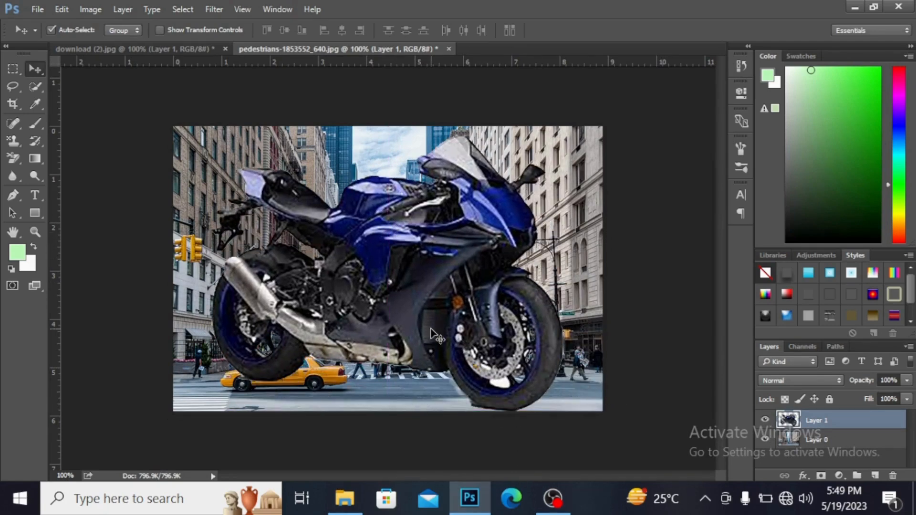
Step: Free Transform the motorcycle layer to about 18% scale and place it on the road to the right of the taxi
key("ctrl")
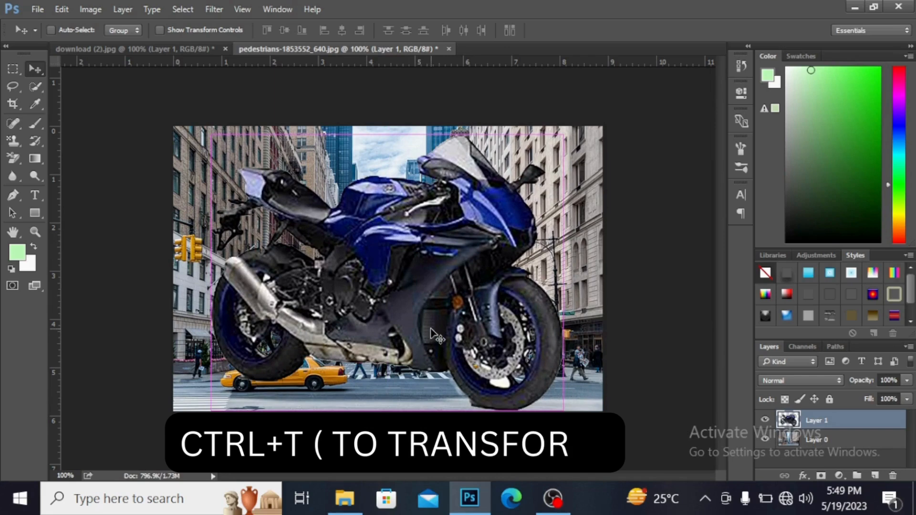
key("ctrl+t")
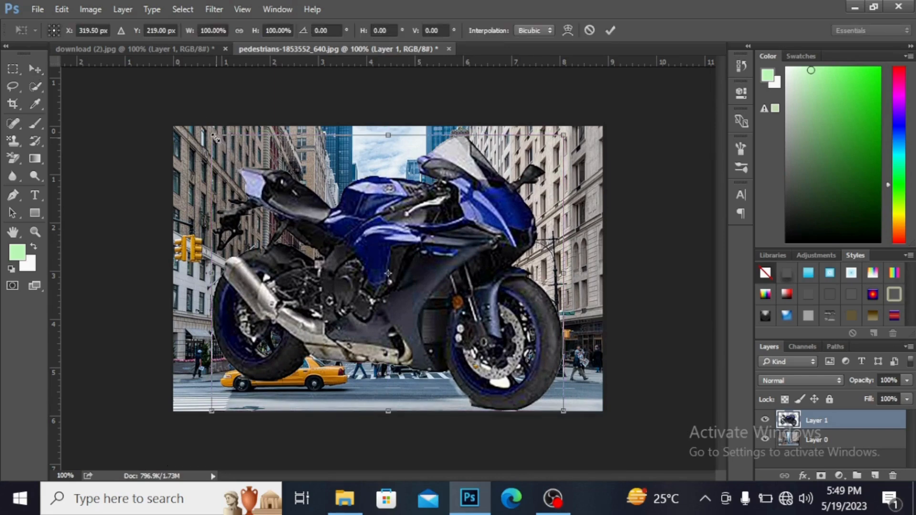
left_click_drag(224, 144, 531, 362)
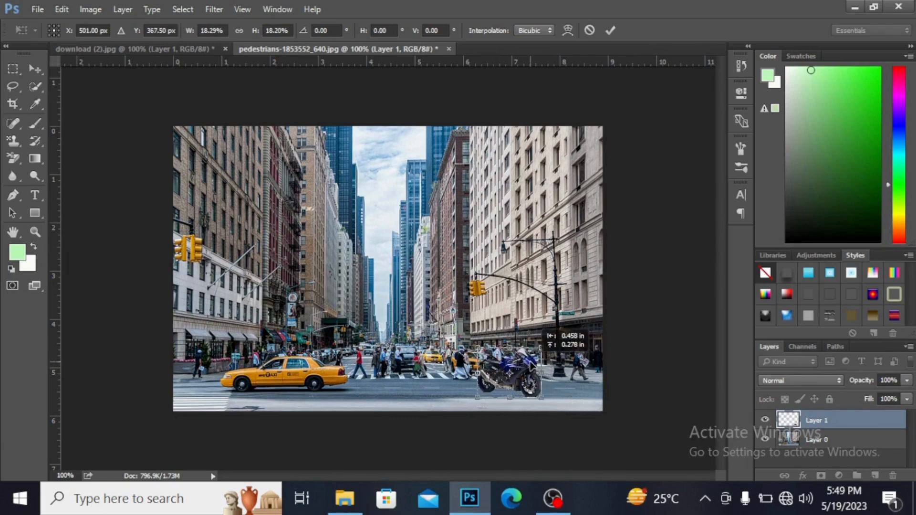
key("Return")
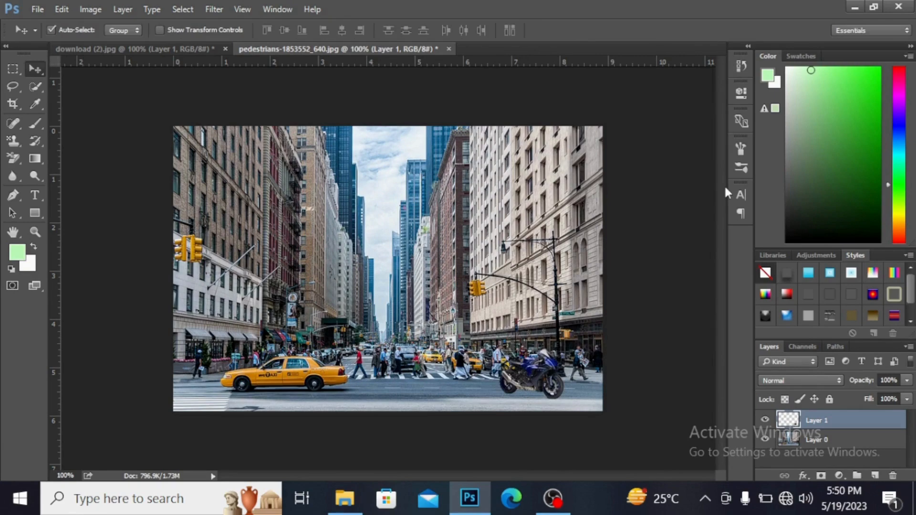
Step: Activate the Brush Tool and set the foreground color to near-black 030303
key("ctrl+0")
left_click(50, 30)
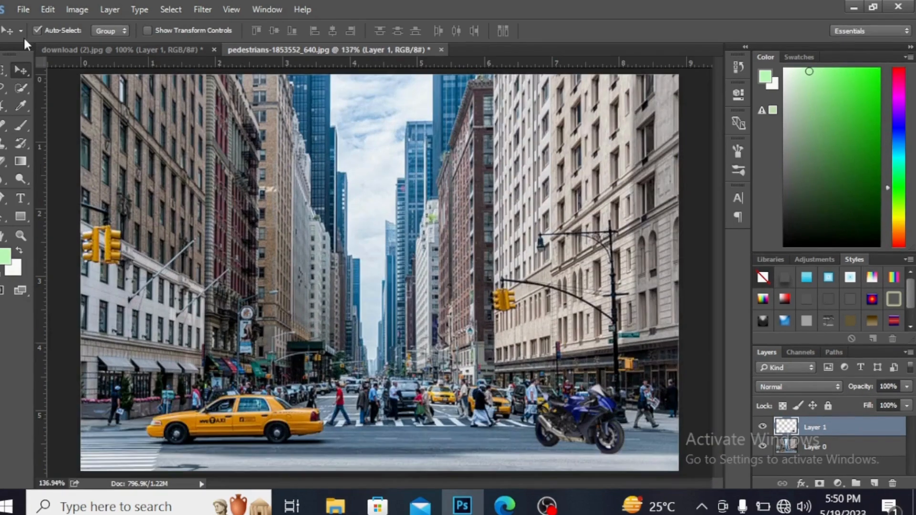
left_click(20, 120)
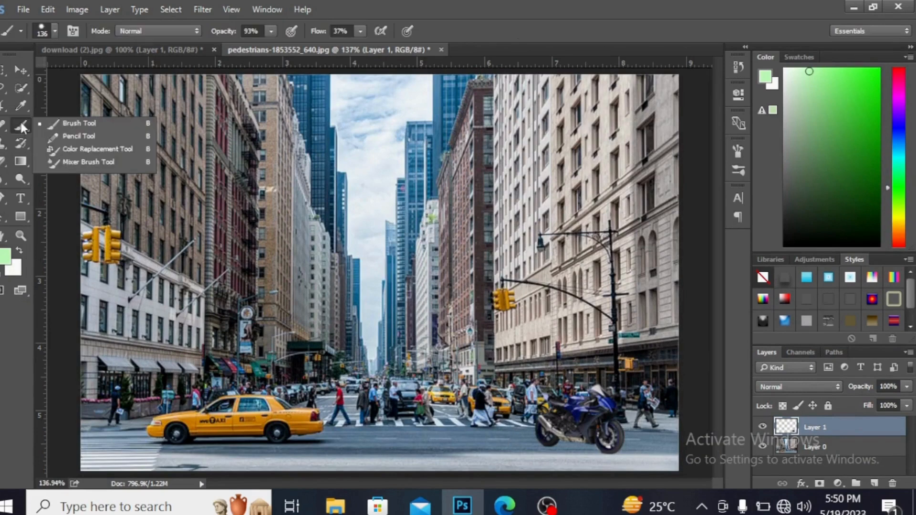
left_click(81, 123)
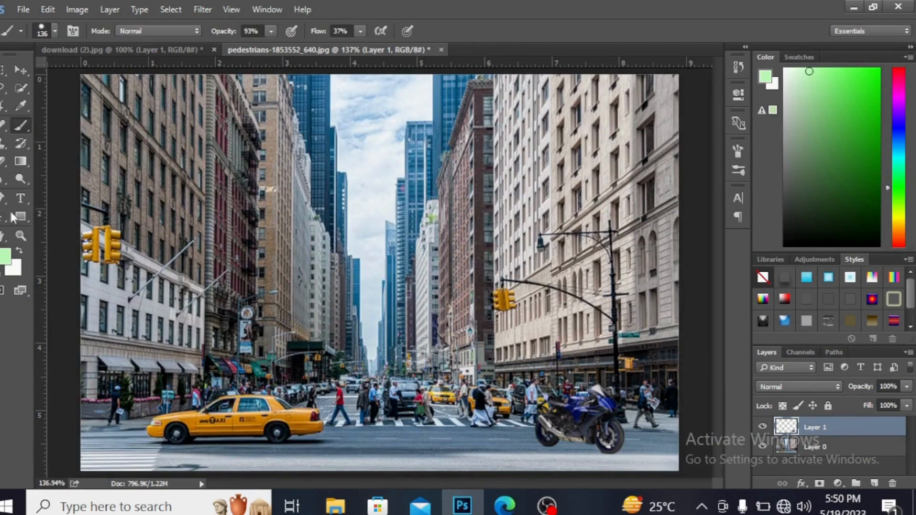
left_click(6, 260)
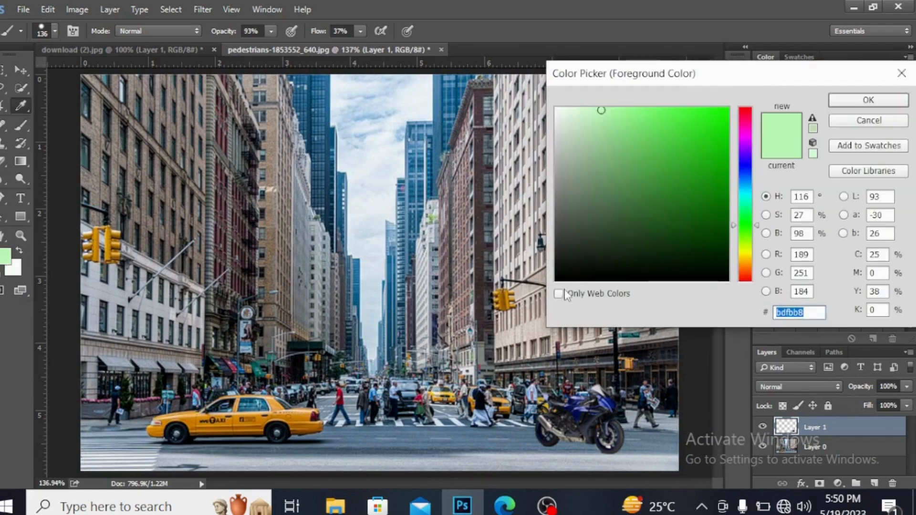
left_click(566, 278)
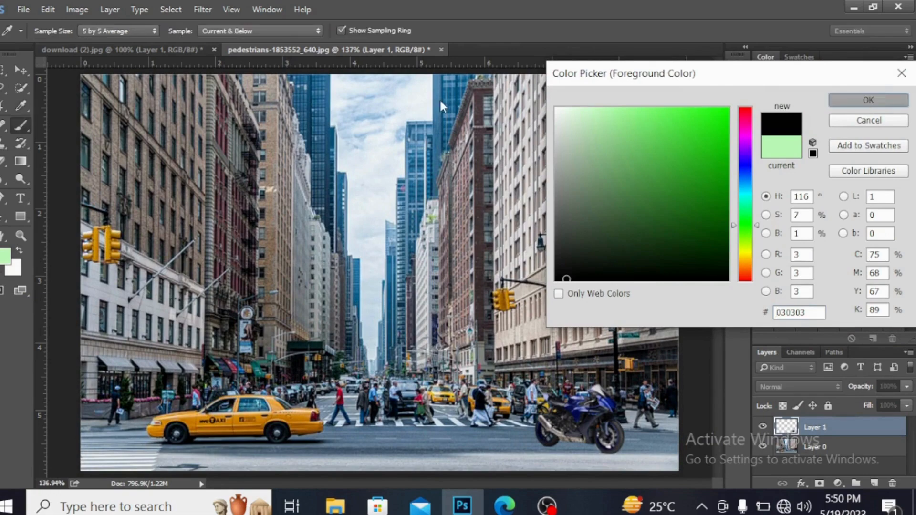
key("Escape")
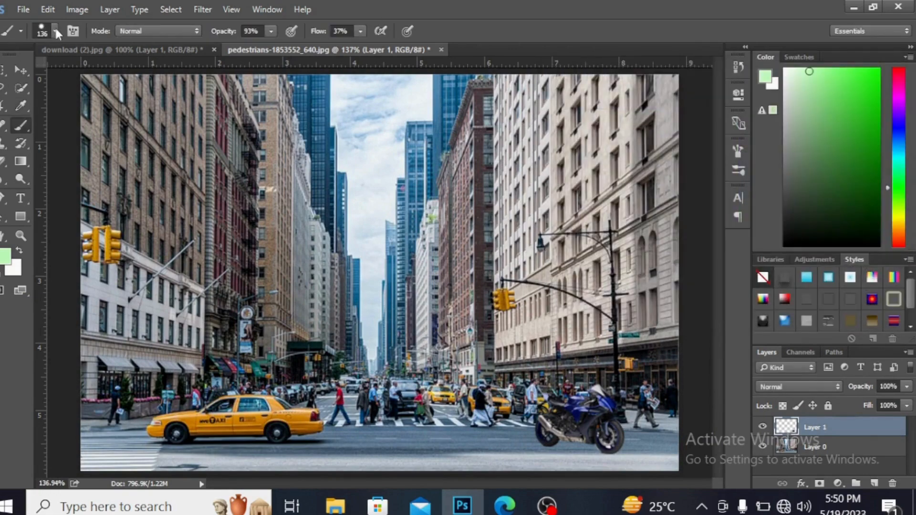
Step: Set the brush size to 92 px and paint a round black spot over the motorcycle's lower half on new Layer 2
left_click(56, 30)
left_click(55, 31)
left_click(55, 31)
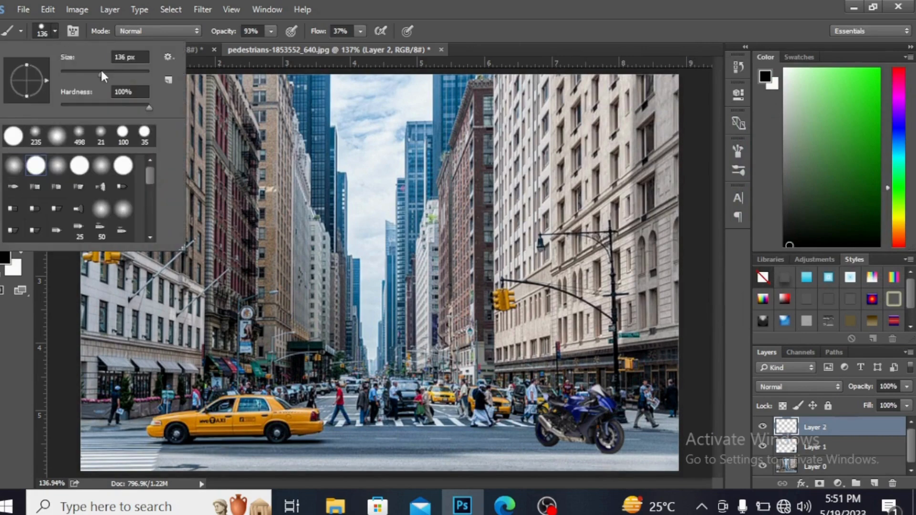
left_click(101, 73)
left_click(579, 453)
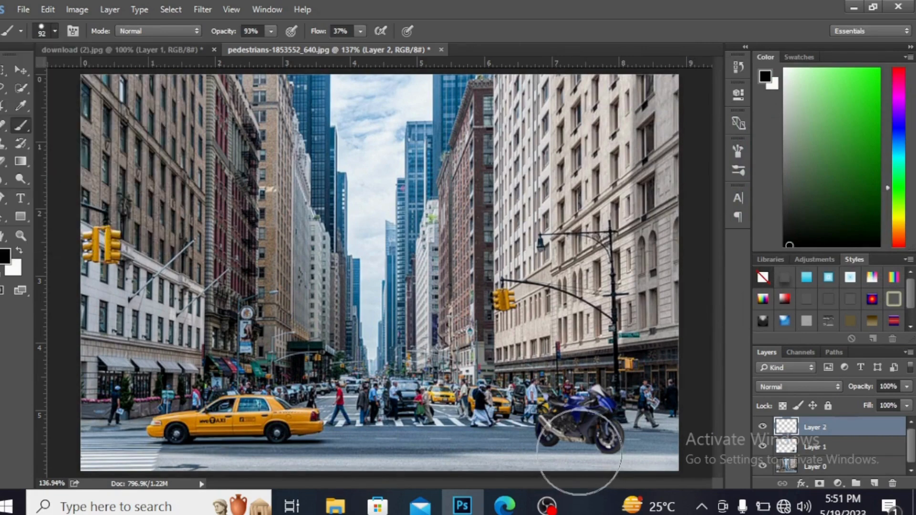
left_click(578, 452)
left_click(579, 453)
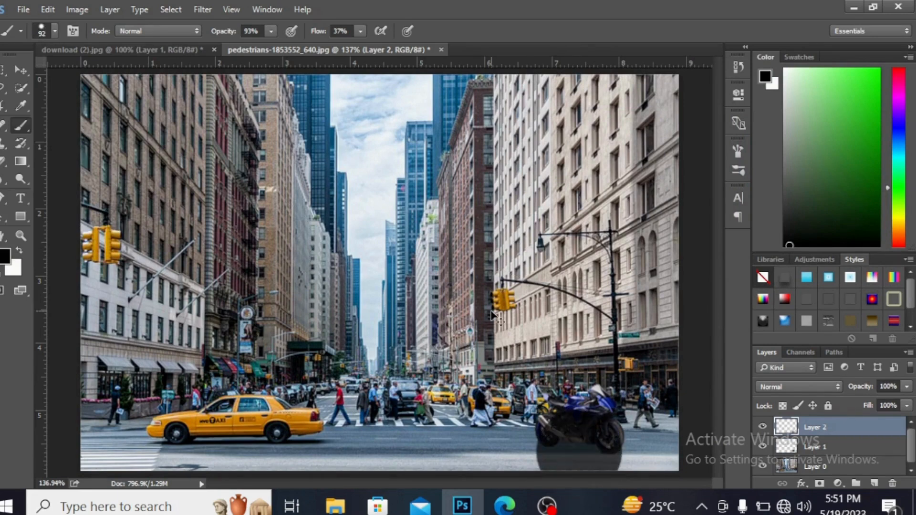
Step: Free Transform the black spot into a thin flat ellipse and place it beneath the motorcycle's wheels as a ground shadow
key("ctrl+t")
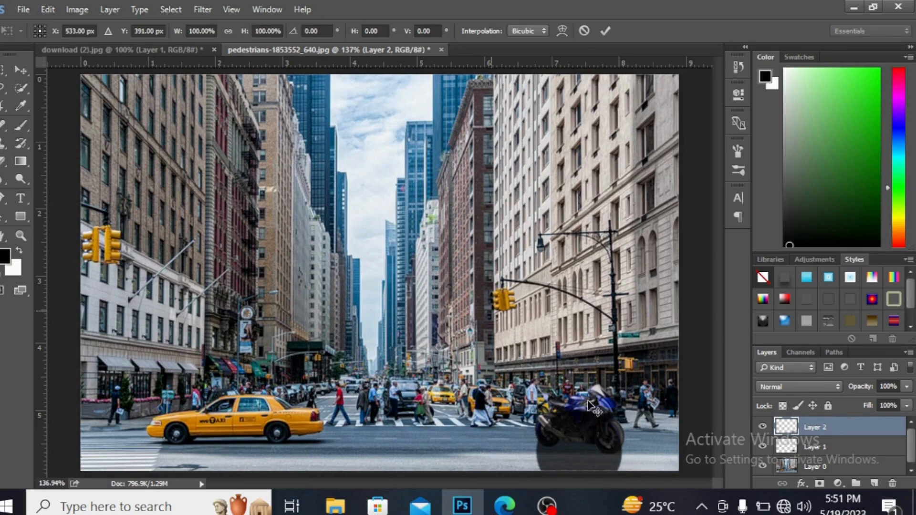
left_click_drag(579, 415, 582, 448)
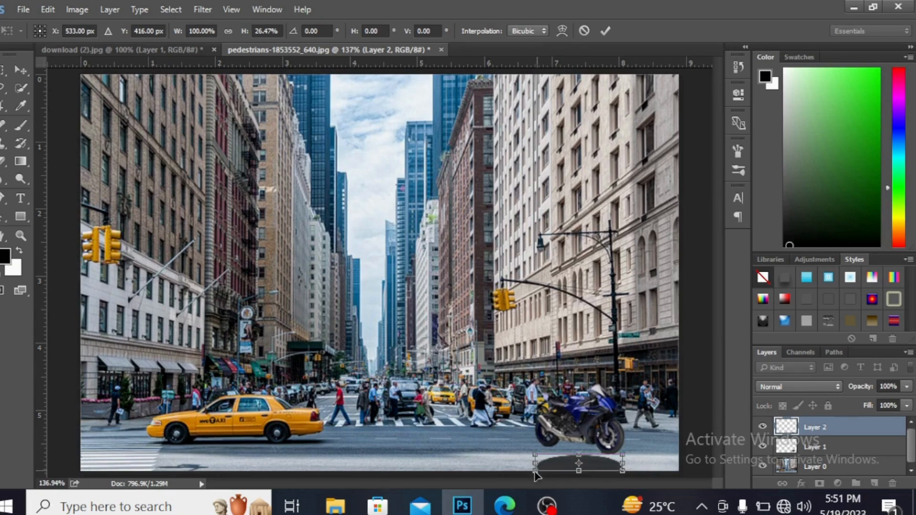
key("Return")
key("b")
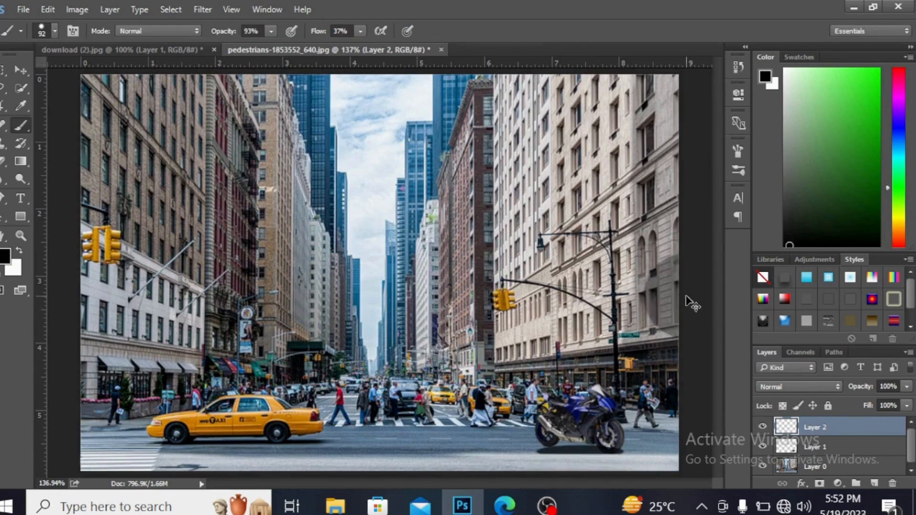